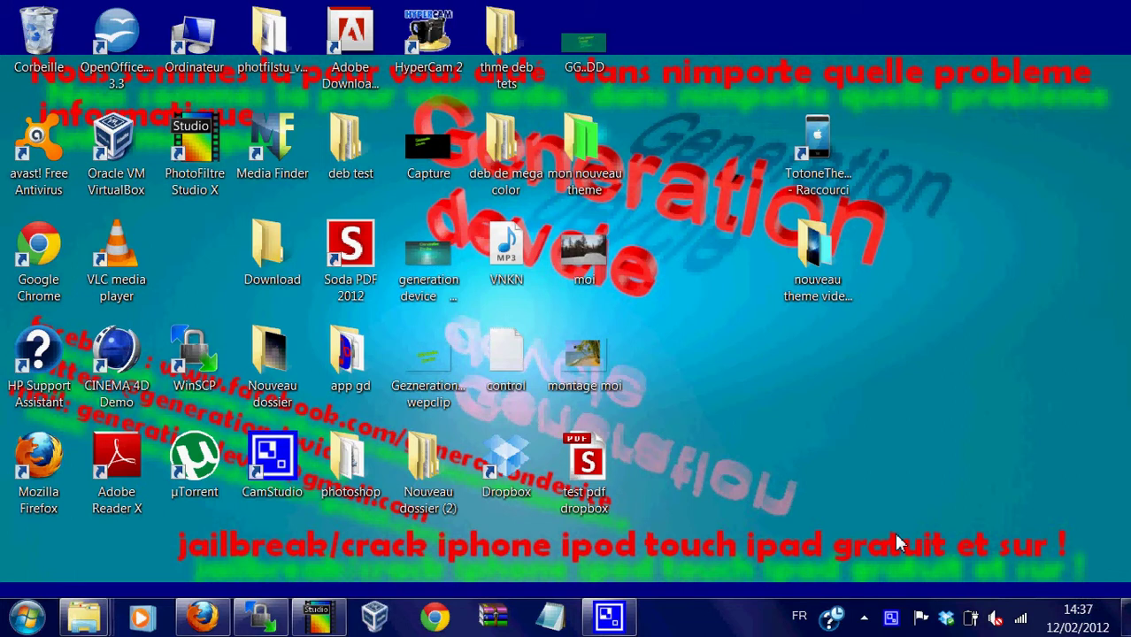
Move the TotoneTheme shortcut to the empty desktop spot between VLC media player and the Download folder
left_click_drag(699, 57, 860, 225)
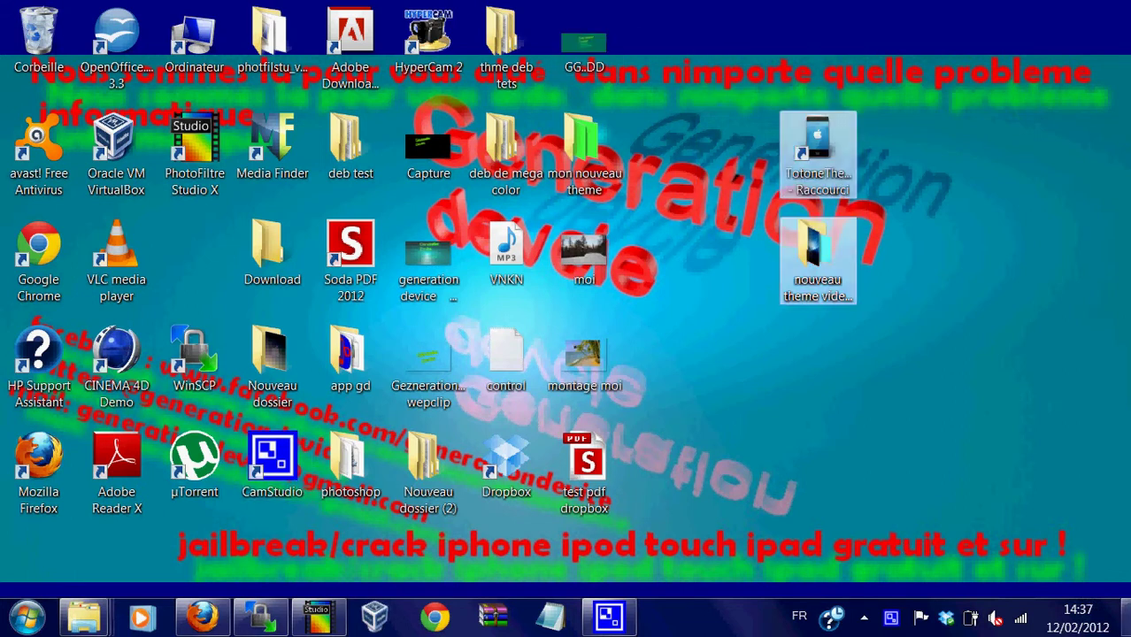
left_click(1025, 293)
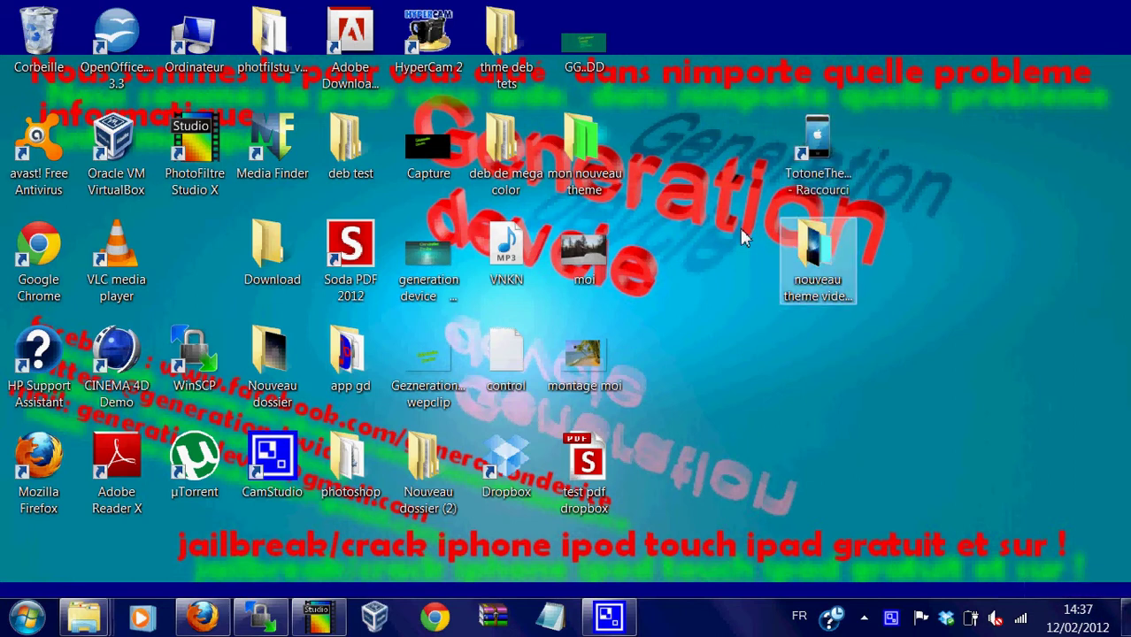
left_click_drag(805, 155, 740, 104)
left_click_drag(742, 146, 199, 258)
Switch to Firefox, search the web for "GenerationDevice" in a new tab, and minimize the browser
left_click(202, 617)
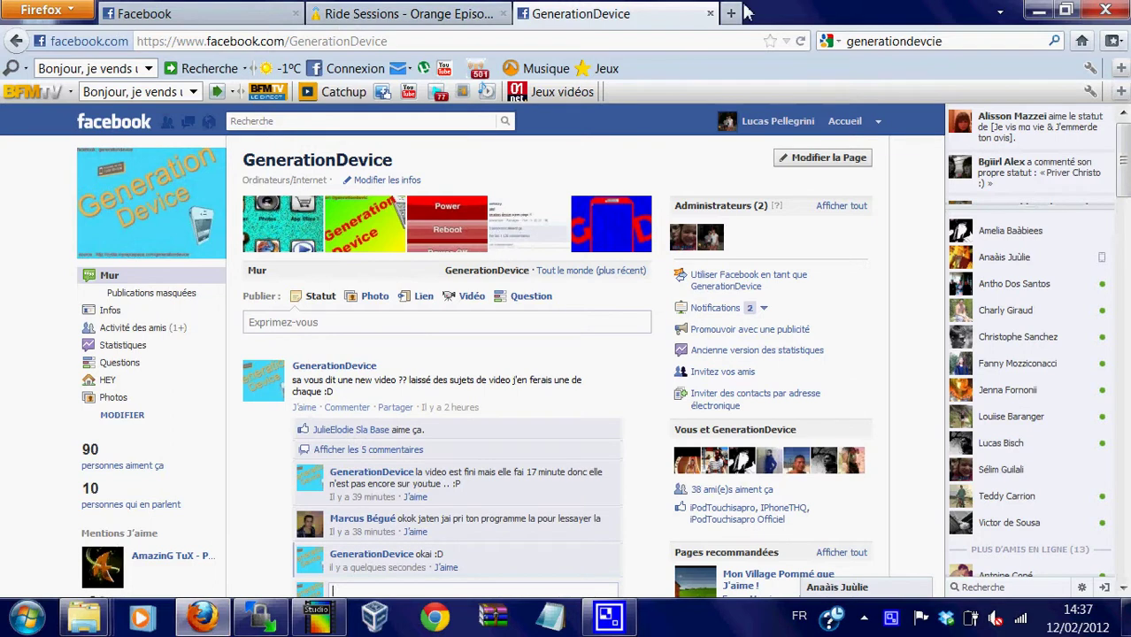
left_click(732, 12)
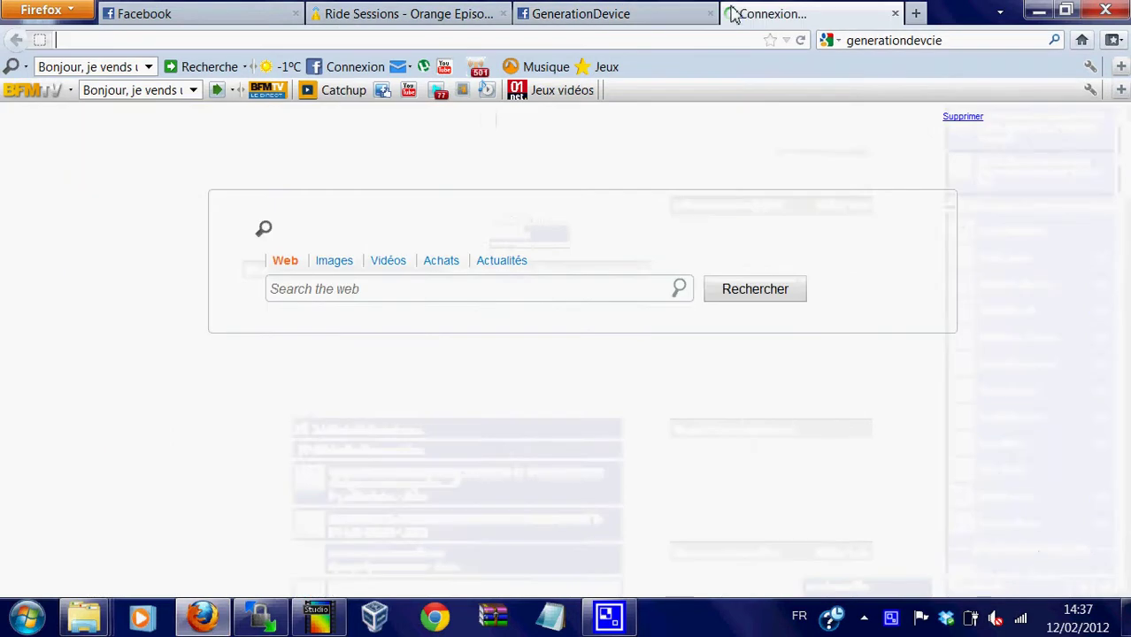
left_click(945, 42)
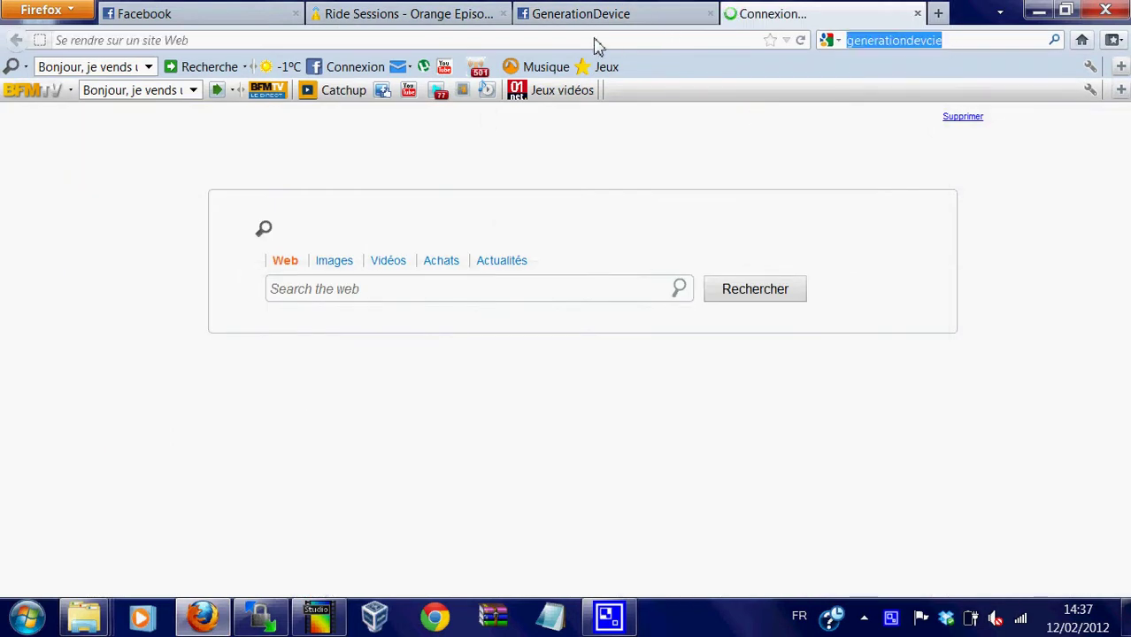
type("Generat")
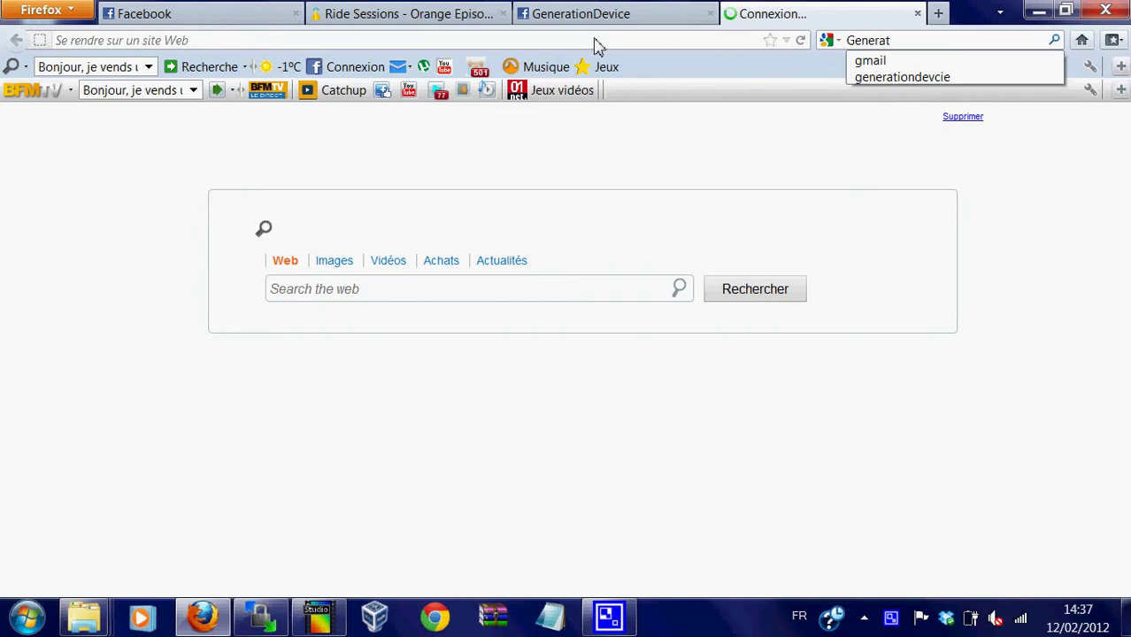
type("io")
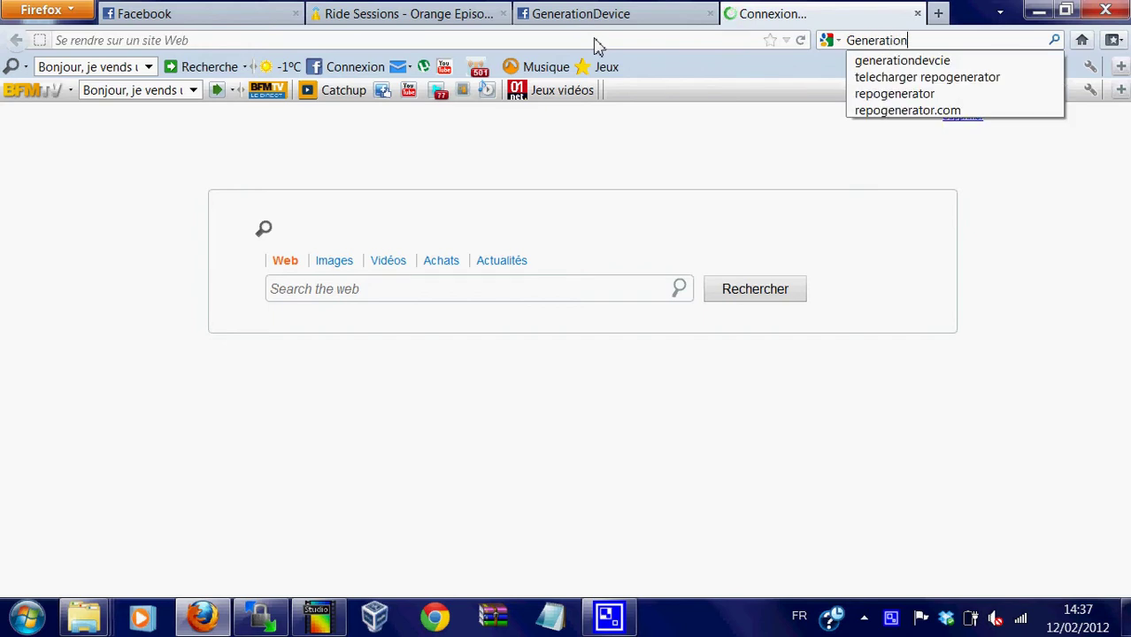
type("n")
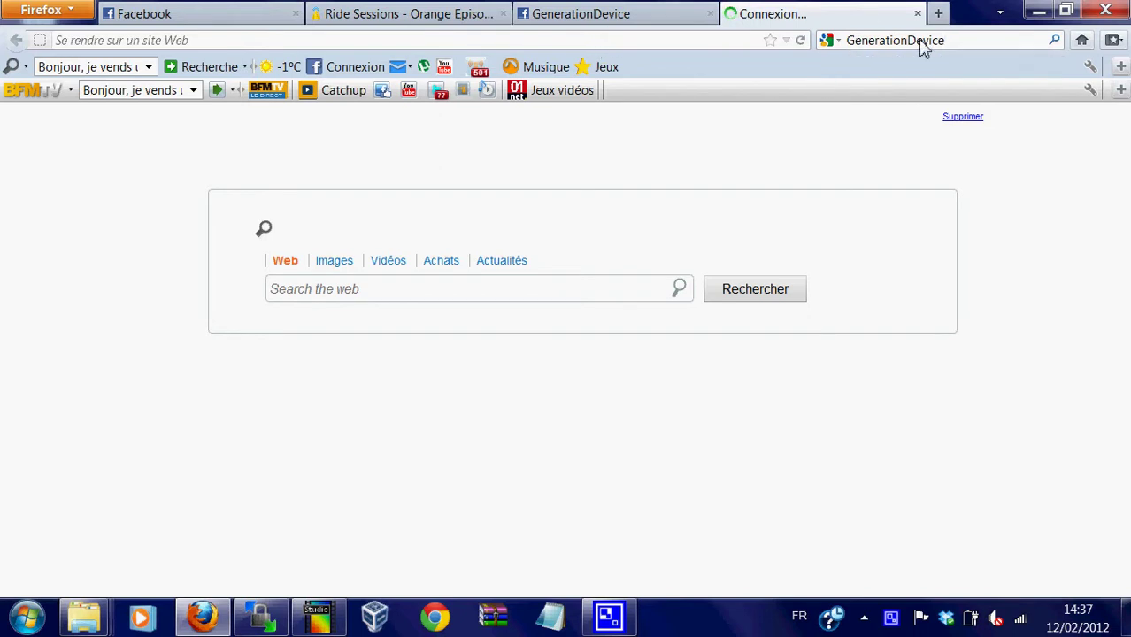
key("Return")
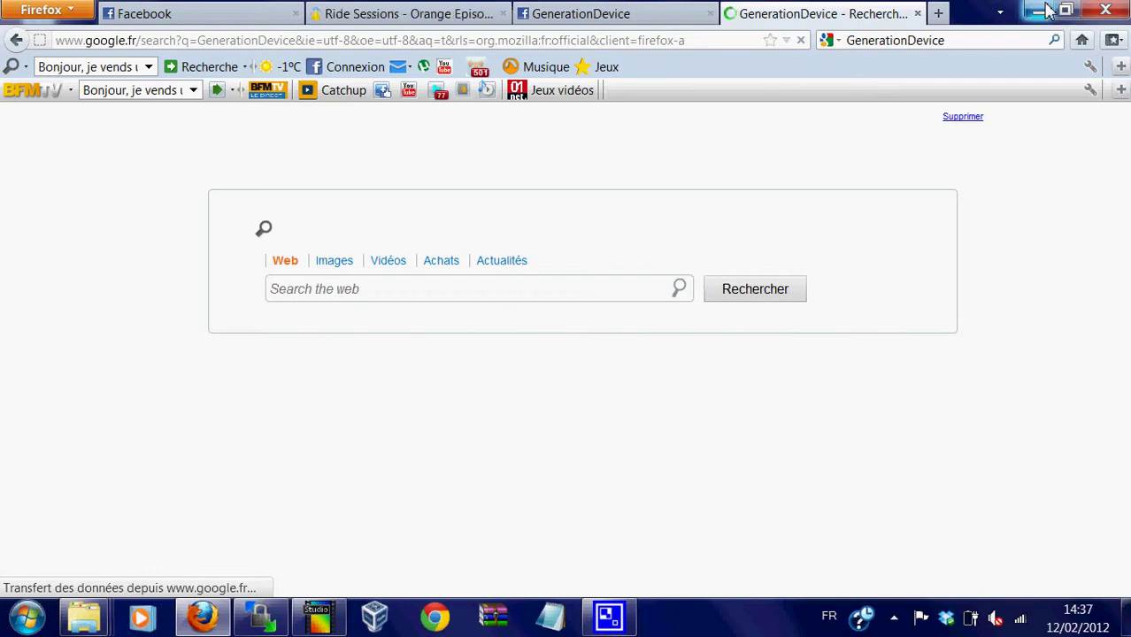
left_click(1047, 11)
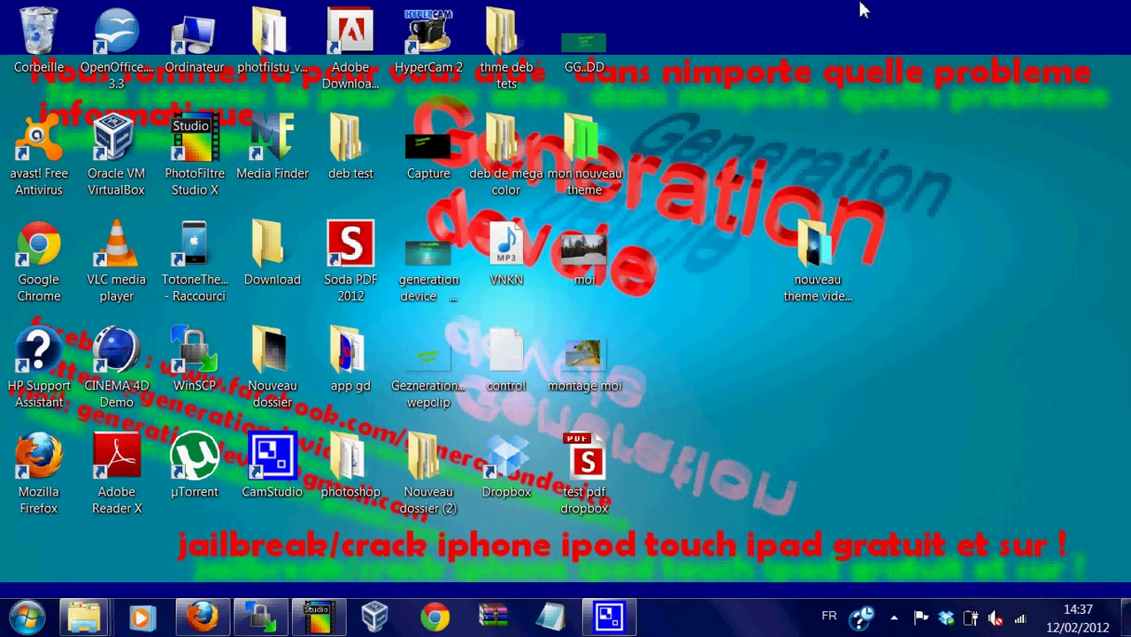
Create a new desktop folder named "theme", open it, and minimize its window
left_click_drag(1117, 22, 683, 312)
left_click(684, 80)
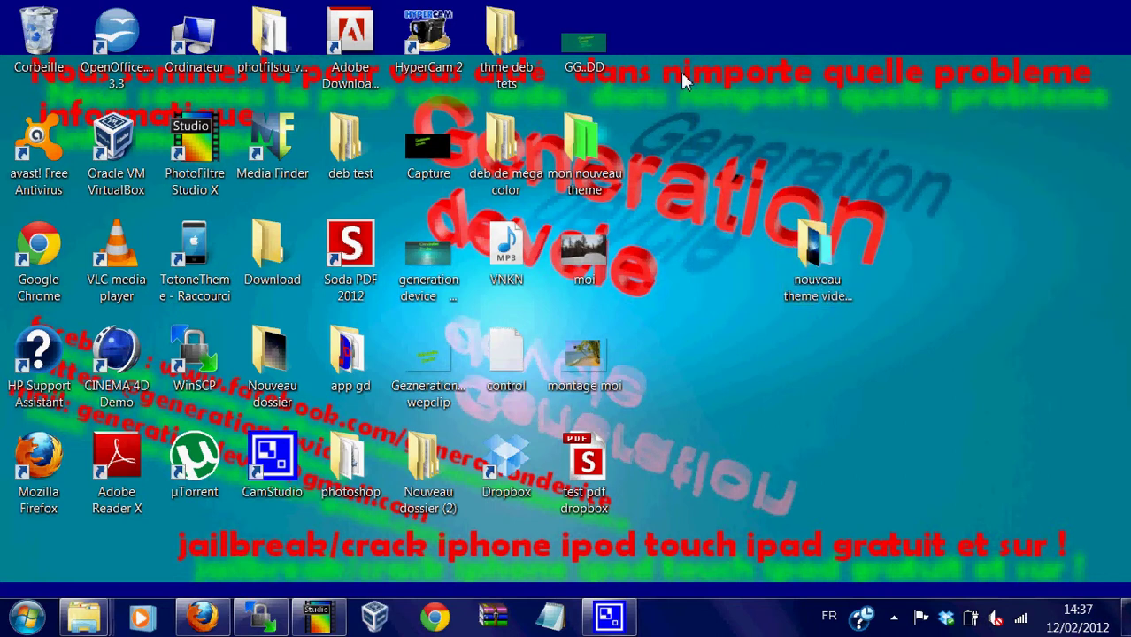
right_click(683, 79)
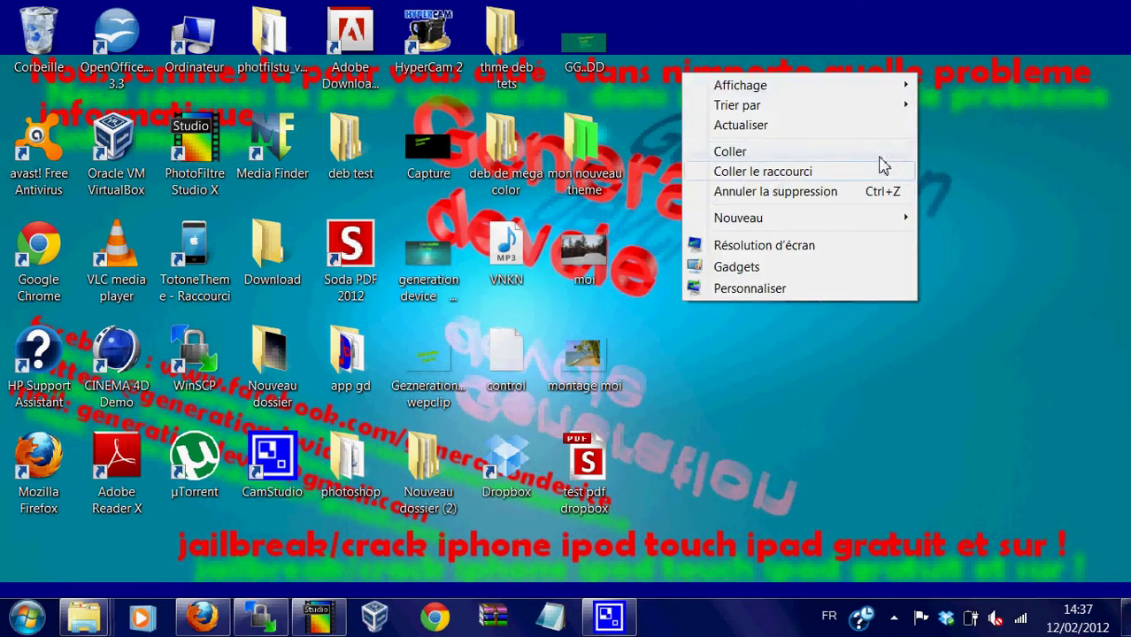
mouse_move(886, 222)
left_click(567, 220)
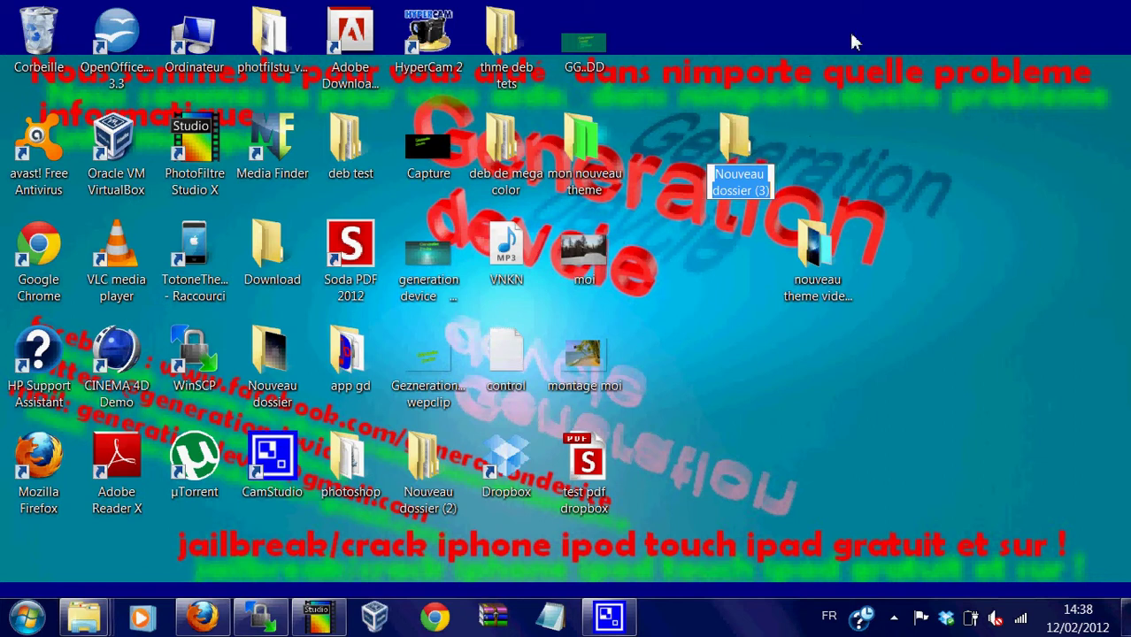
type("theme")
key("Return")
key("Return")
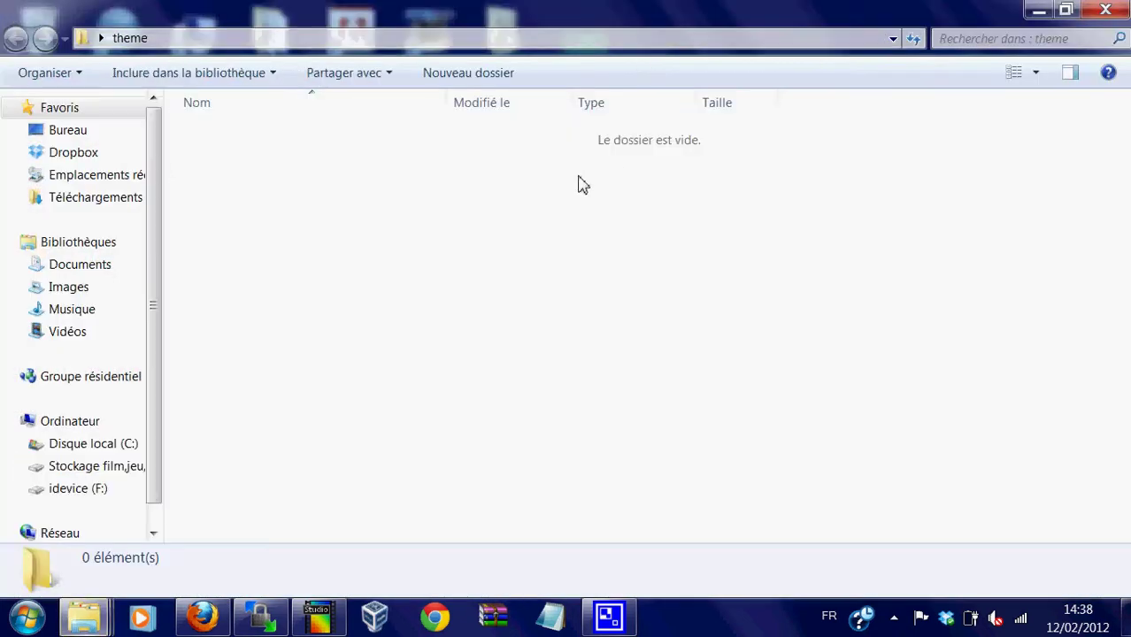
left_click(1039, 10)
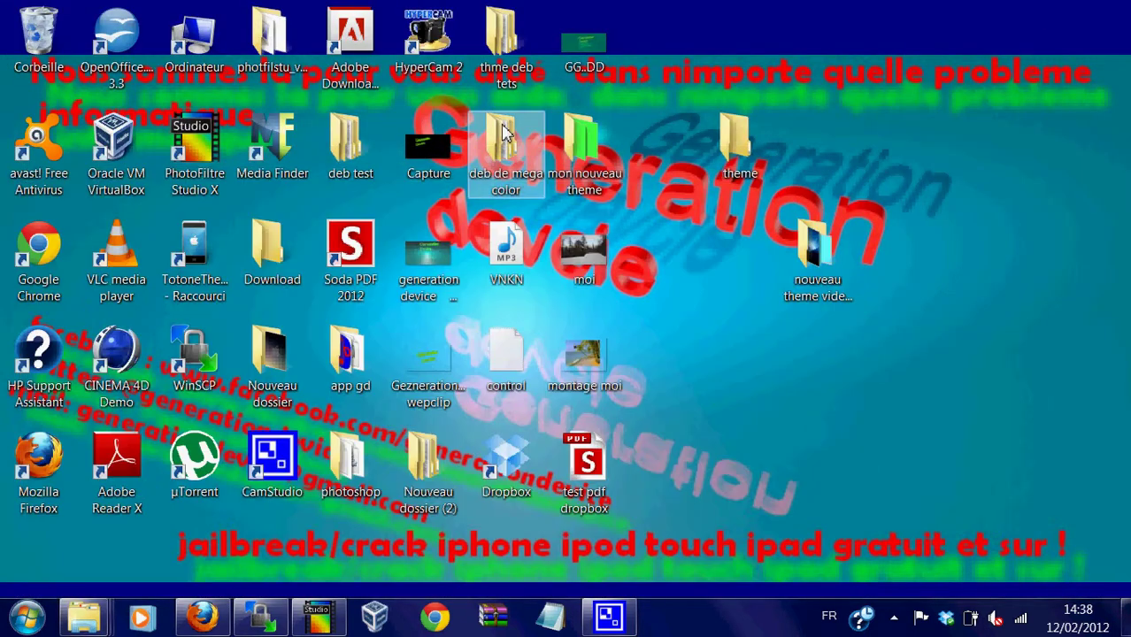
Copy the Wallpaper image from the "nouveau theme video test" folder and minimize that folder's window
double_click(821, 268)
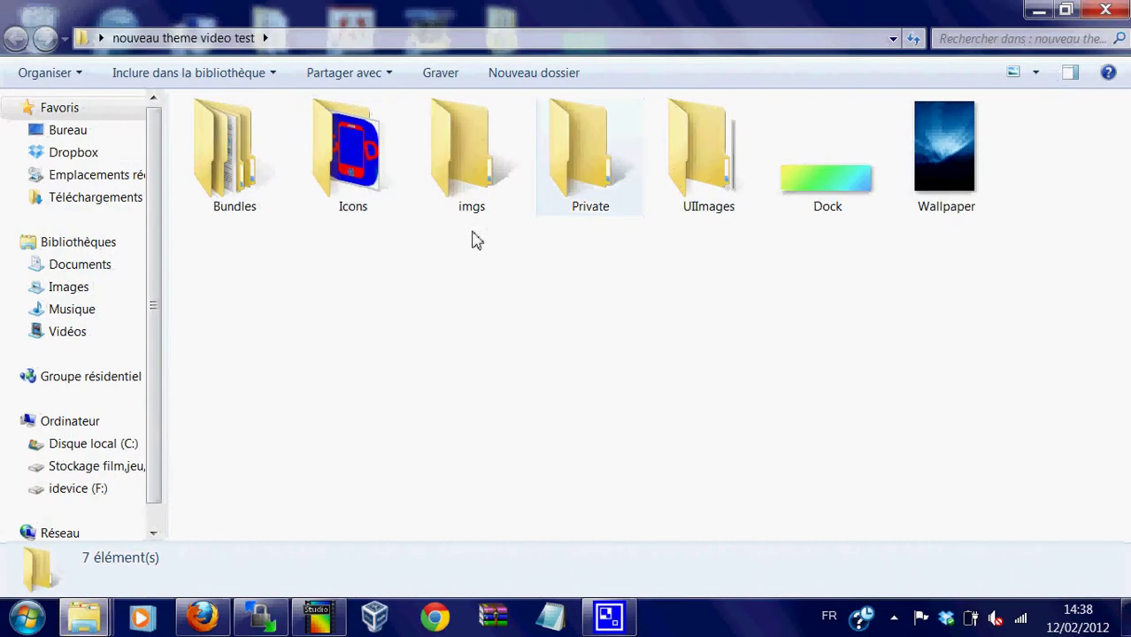
left_click(971, 186)
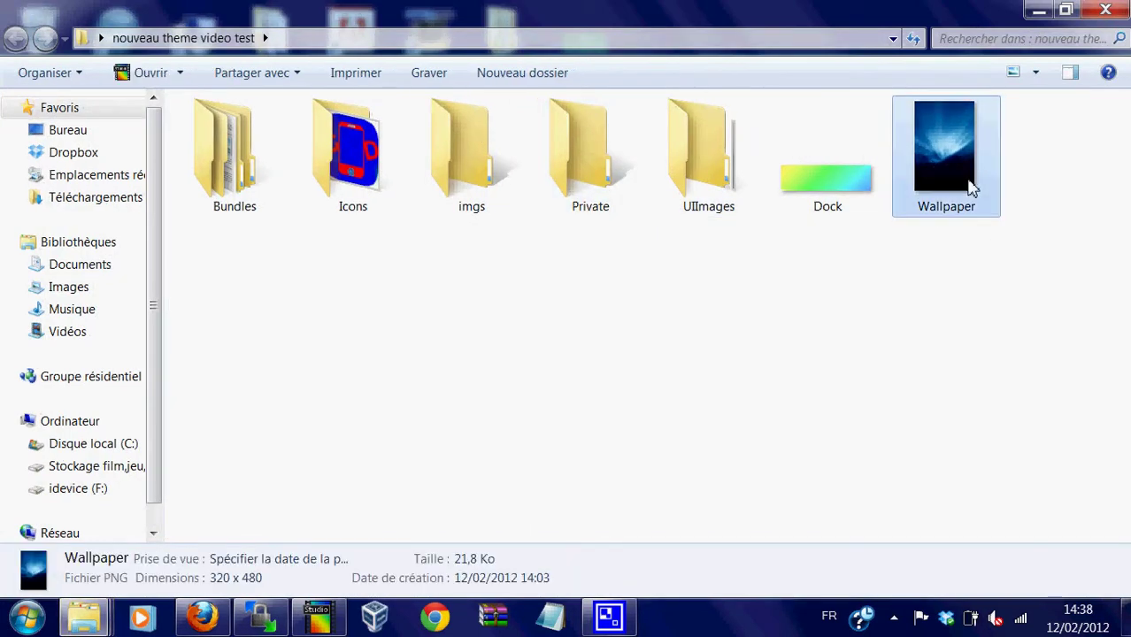
right_click(971, 186)
left_click(914, 494)
left_click(1041, 9)
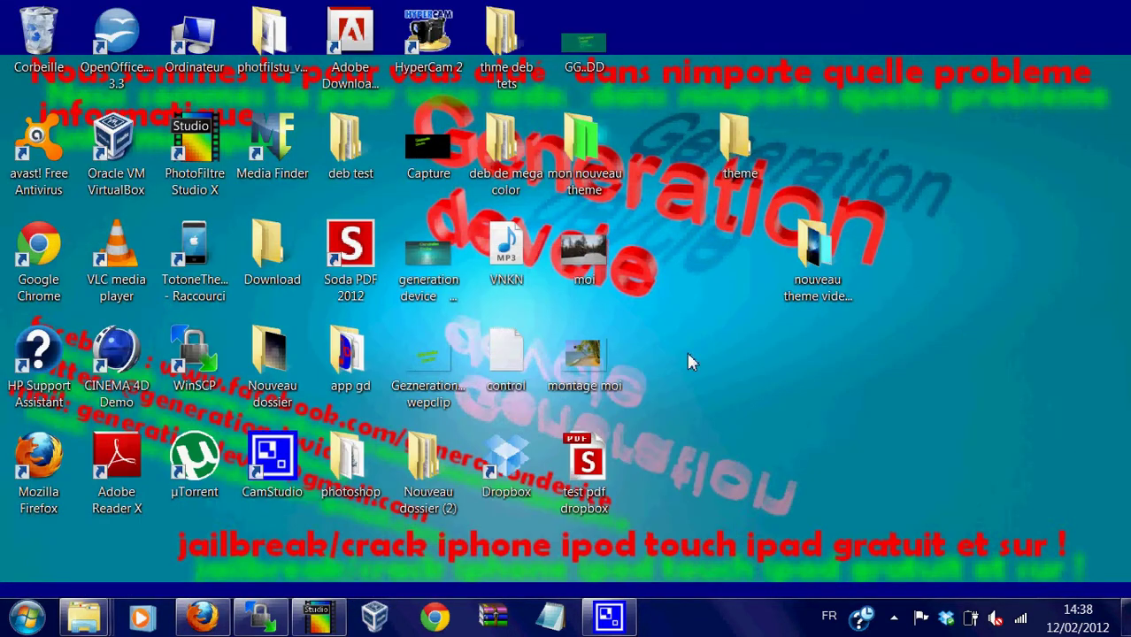
Close the open Images and Corbeille folder windows
mouse_move(84, 617)
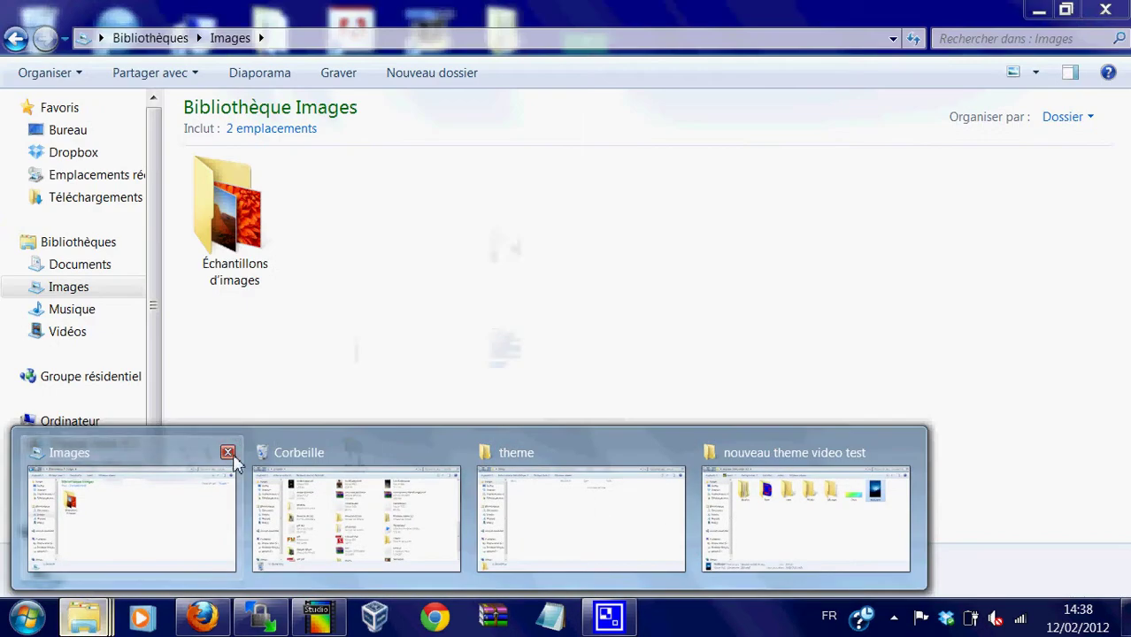
left_click(227, 453)
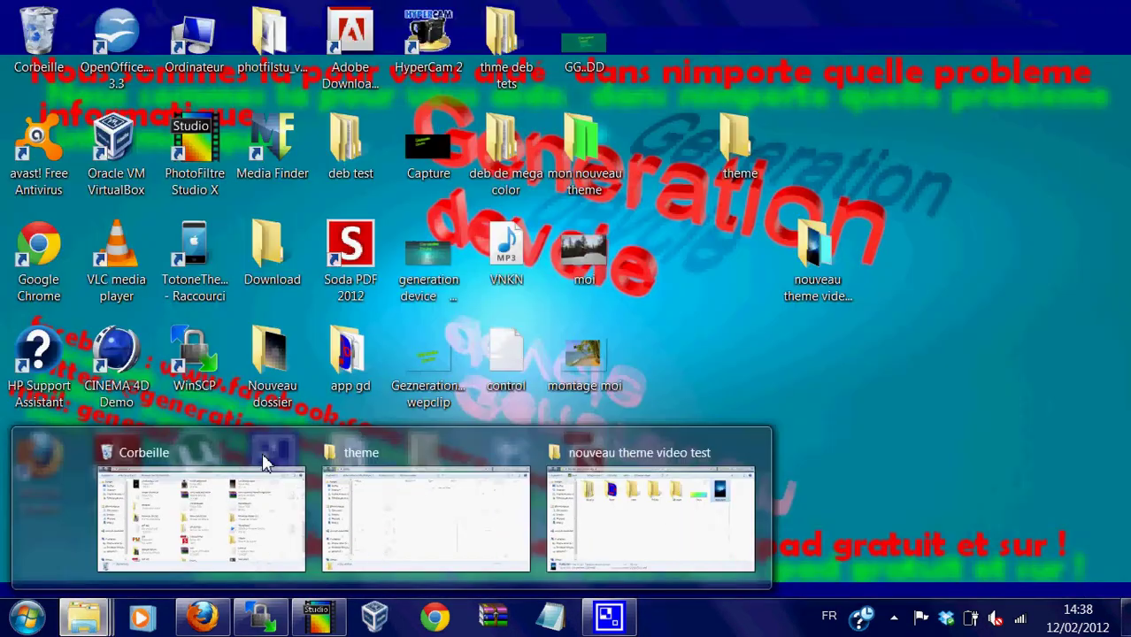
left_click(228, 453)
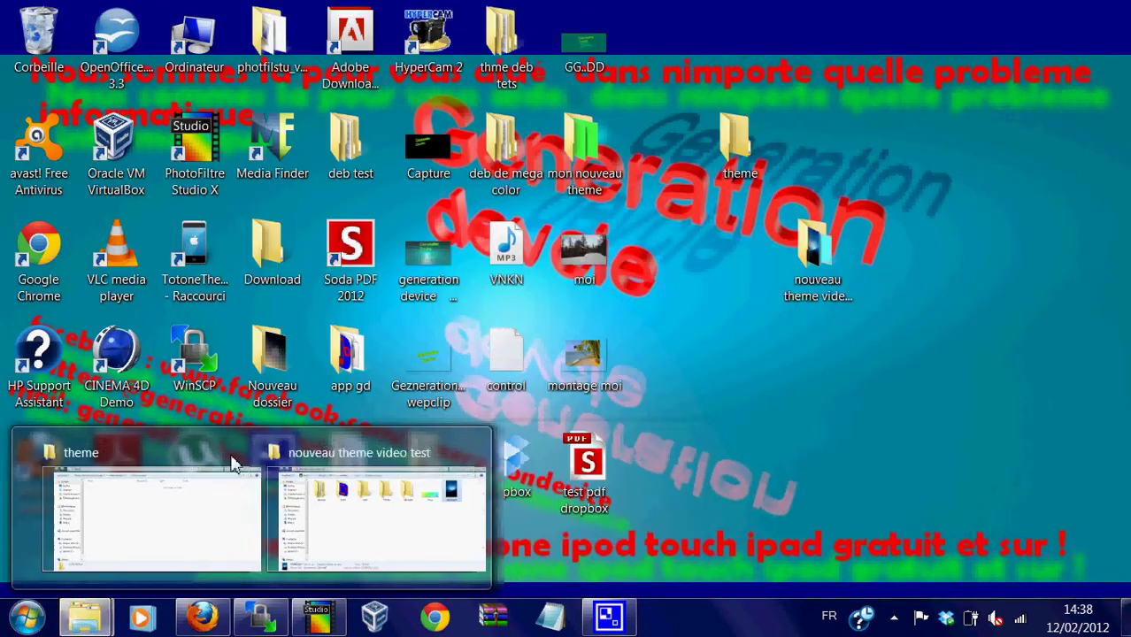
Paste the Wallpaper image into the theme folder and display the folder's contents as very large icons
left_click(210, 500)
right_click(785, 263)
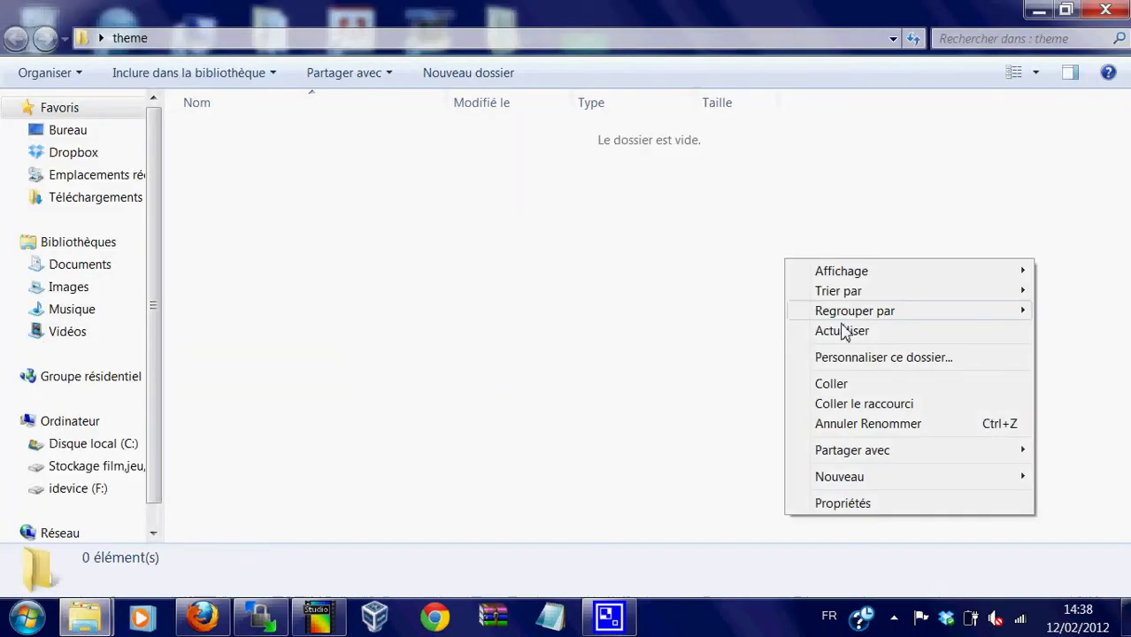
left_click(867, 382)
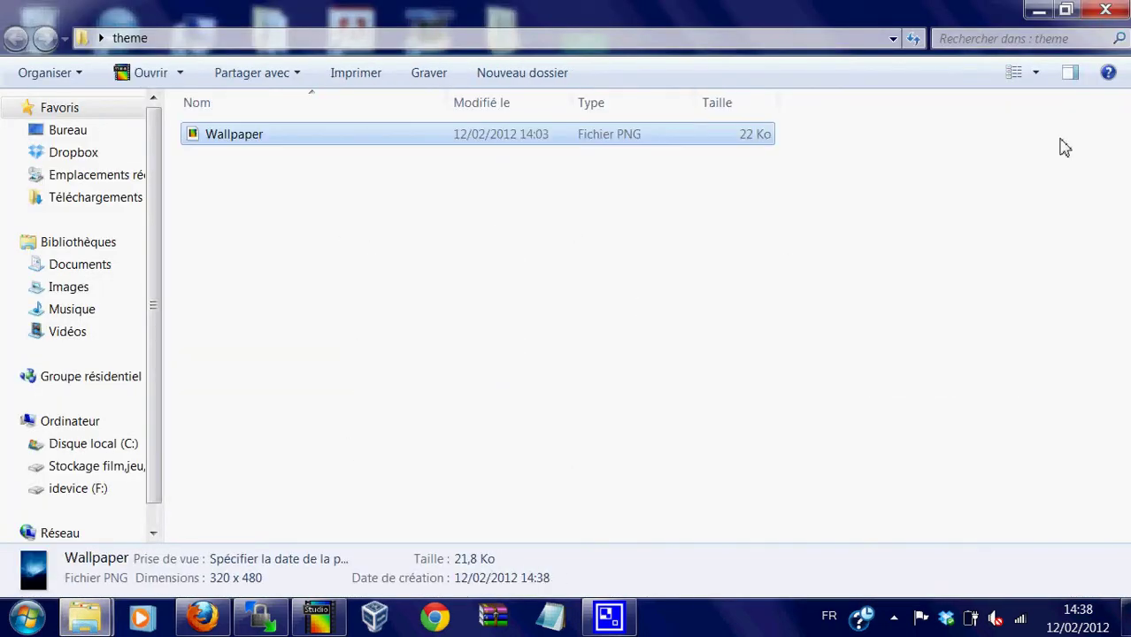
left_click(1036, 74)
left_click_drag(967, 198, 967, 30)
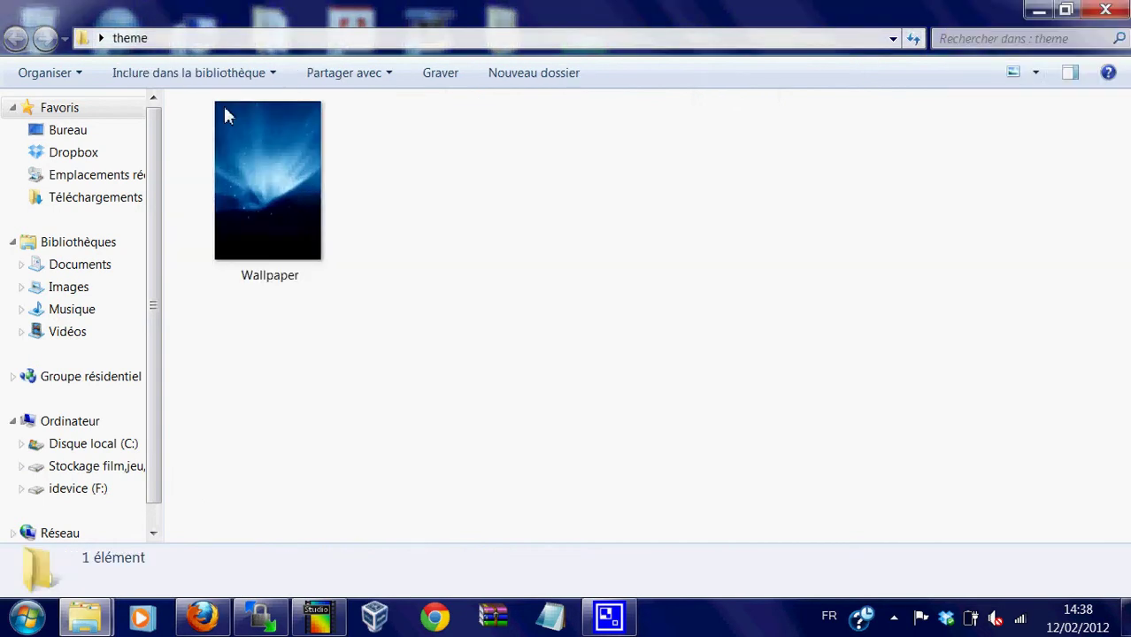
Create a subfolder named "Bundles" in the theme folder
key("ctrl+shift+n")
type("Bundles")
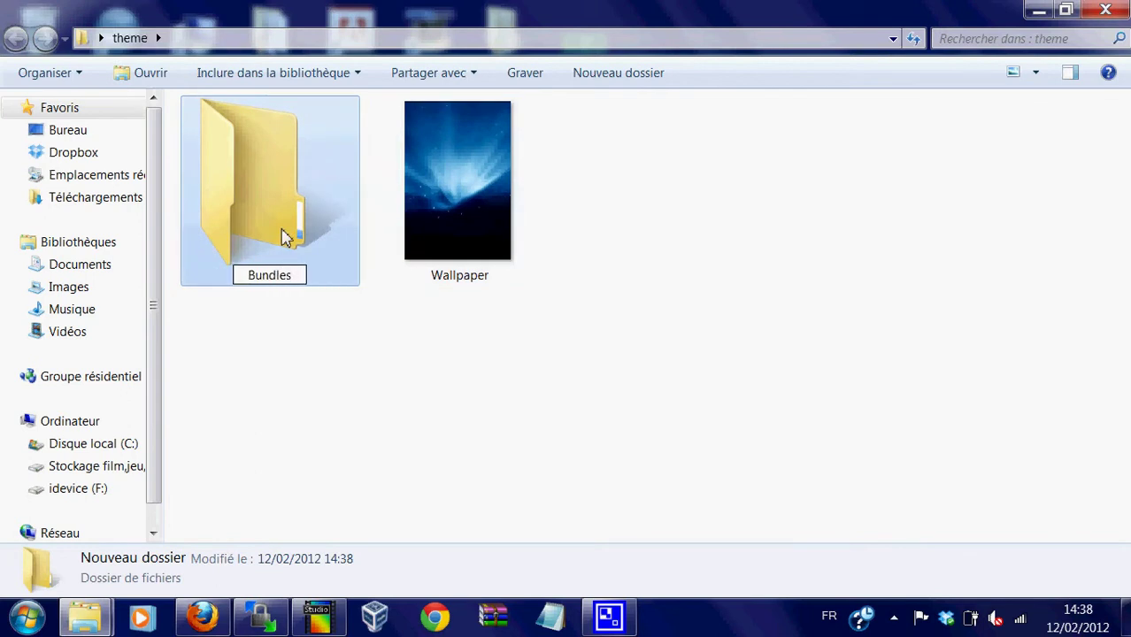
key("Return")
Add a new folder inside Bundles and return to the parent theme folder
double_click(285, 237)
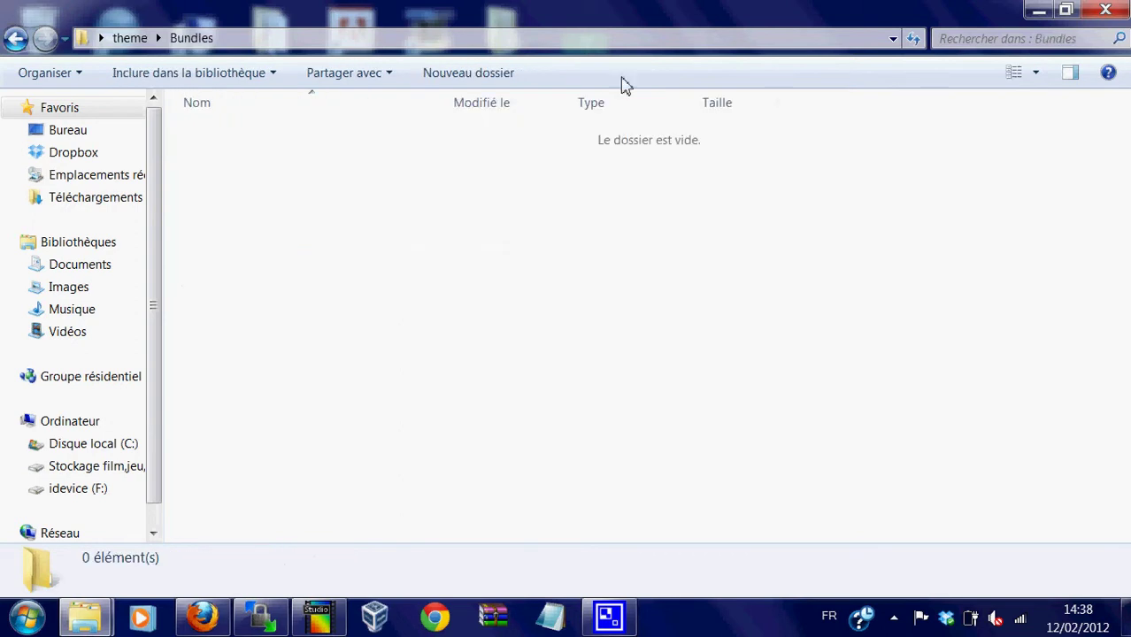
left_click(467, 76)
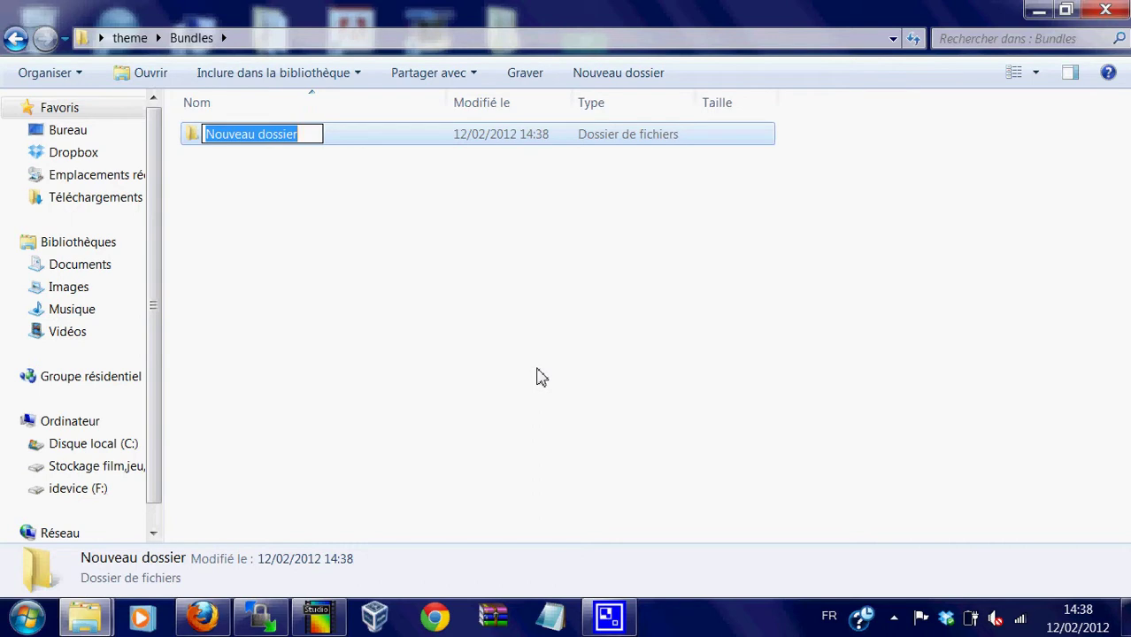
left_click(14, 38)
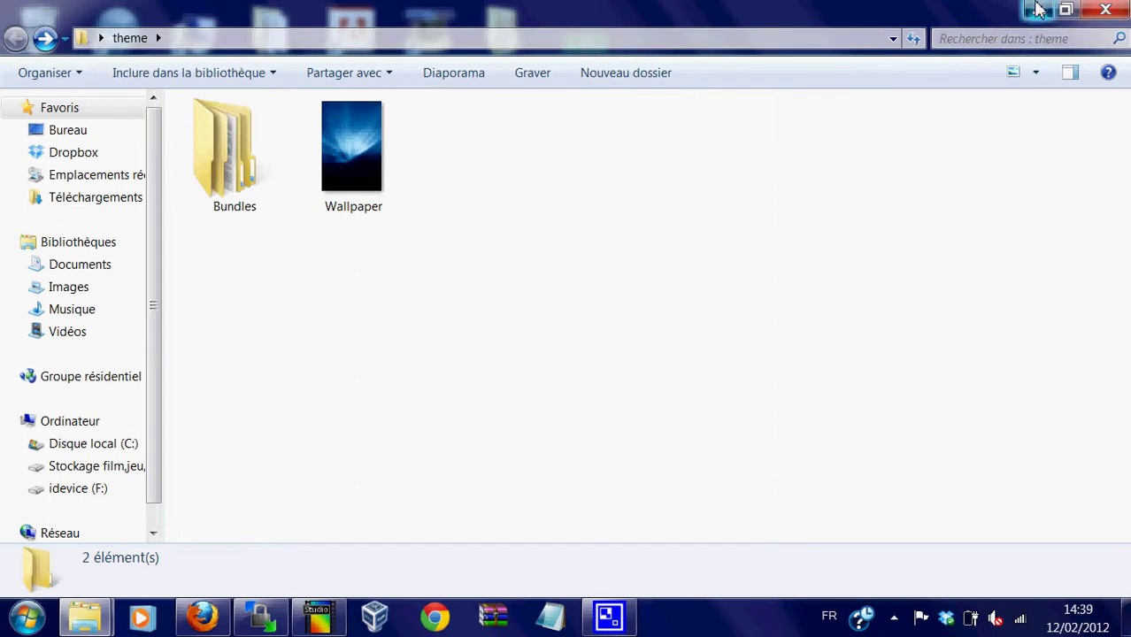
Minimize the theme folder, open the "nouveau theme video test" folder, and briefly highlight all its contents
left_click(1038, 10)
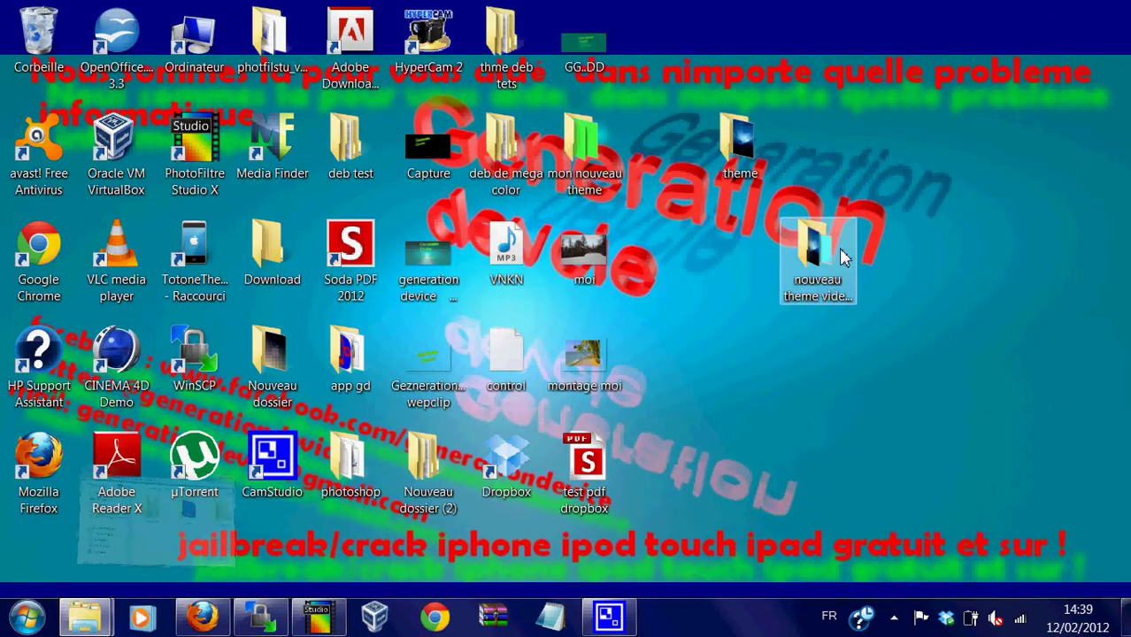
double_click(810, 239)
left_click(536, 85)
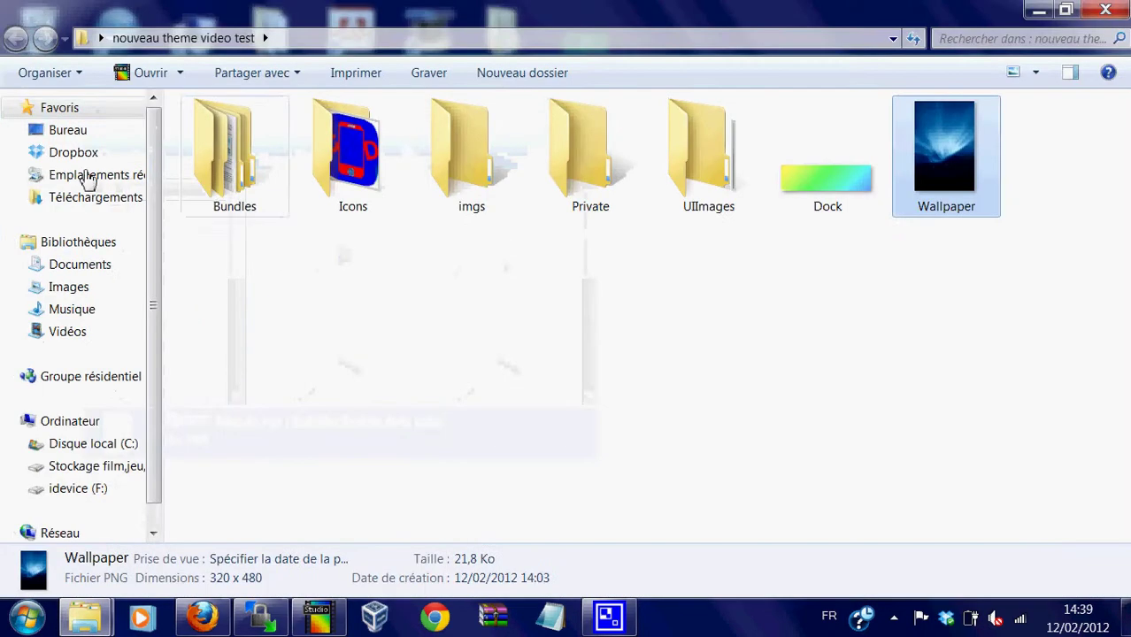
left_click_drag(1101, 206, 237, 285)
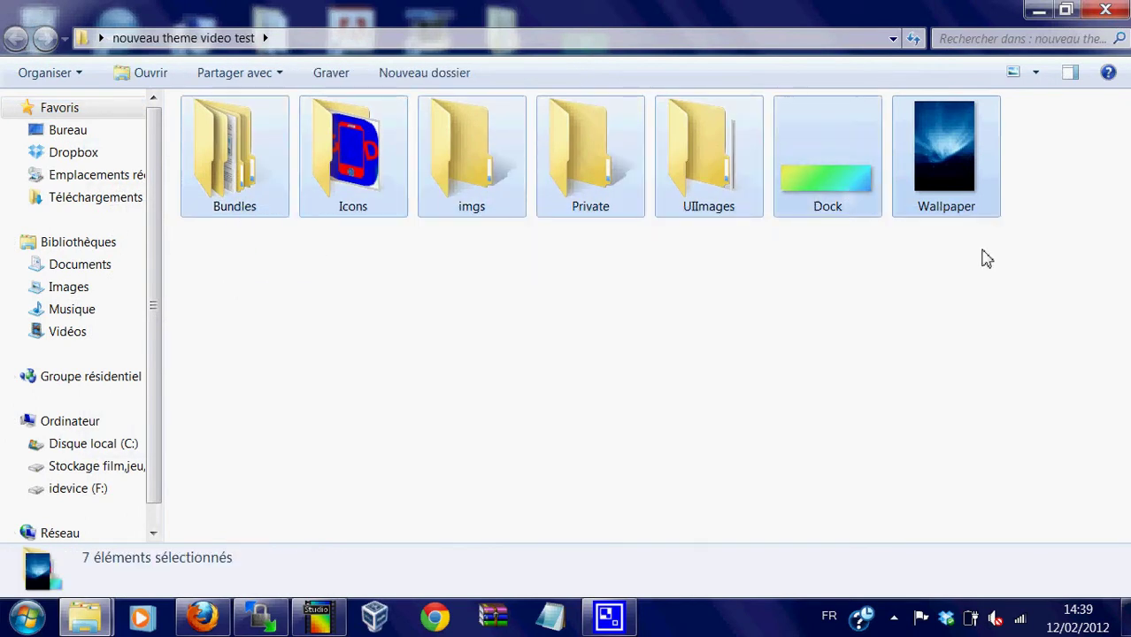
left_click(1042, 213)
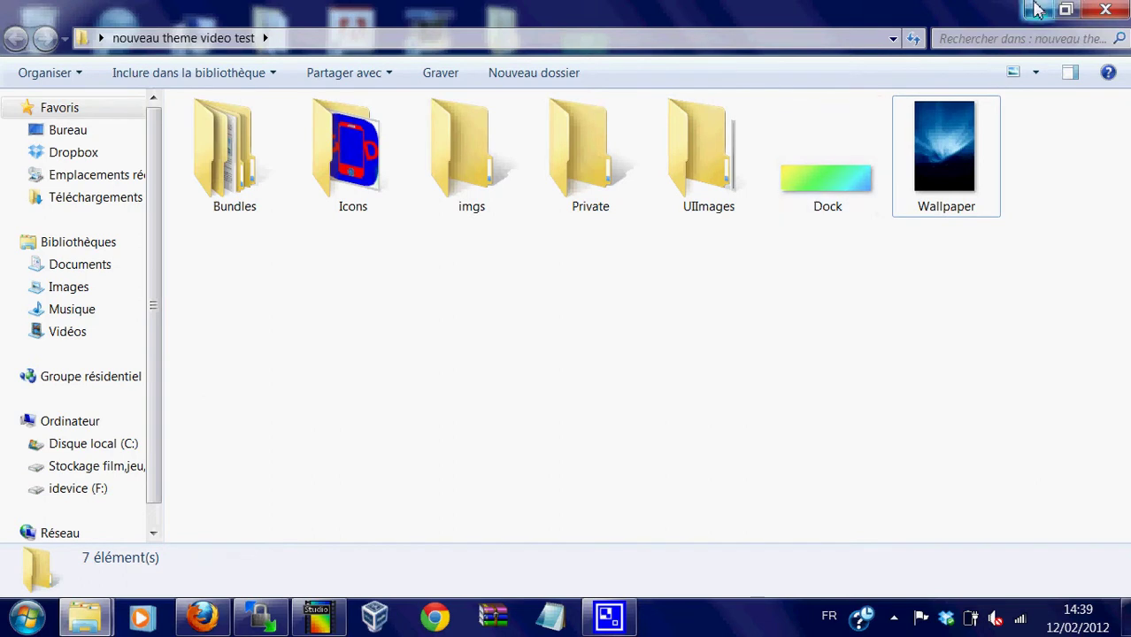
Browse to the themes folder on the idevice (F:) drive
left_click(27, 618)
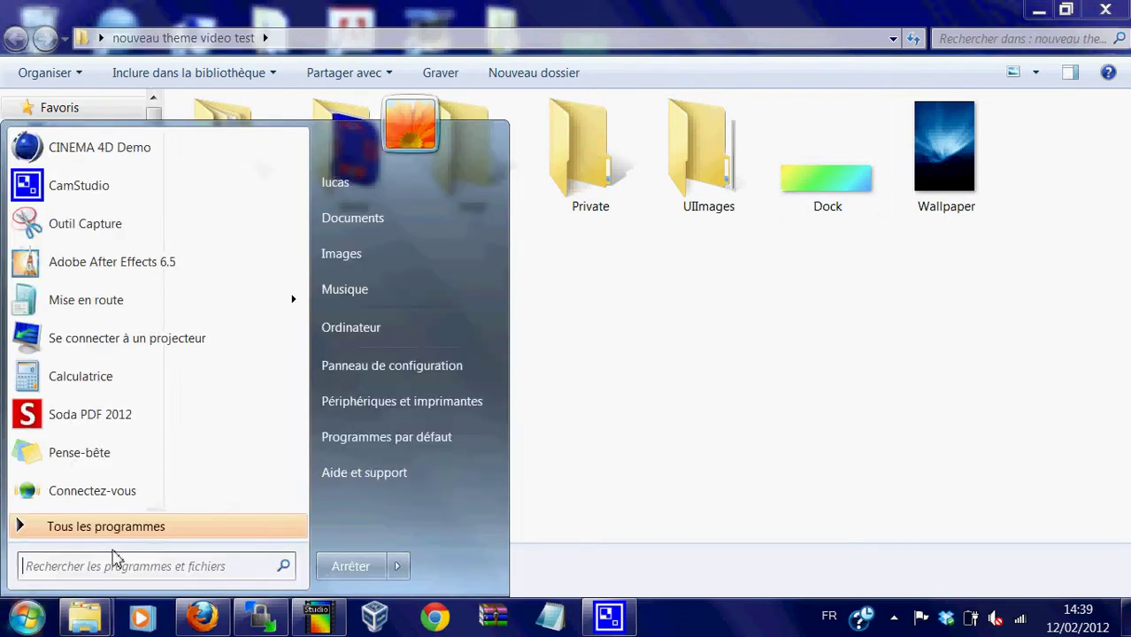
left_click(583, 489)
left_click(85, 617)
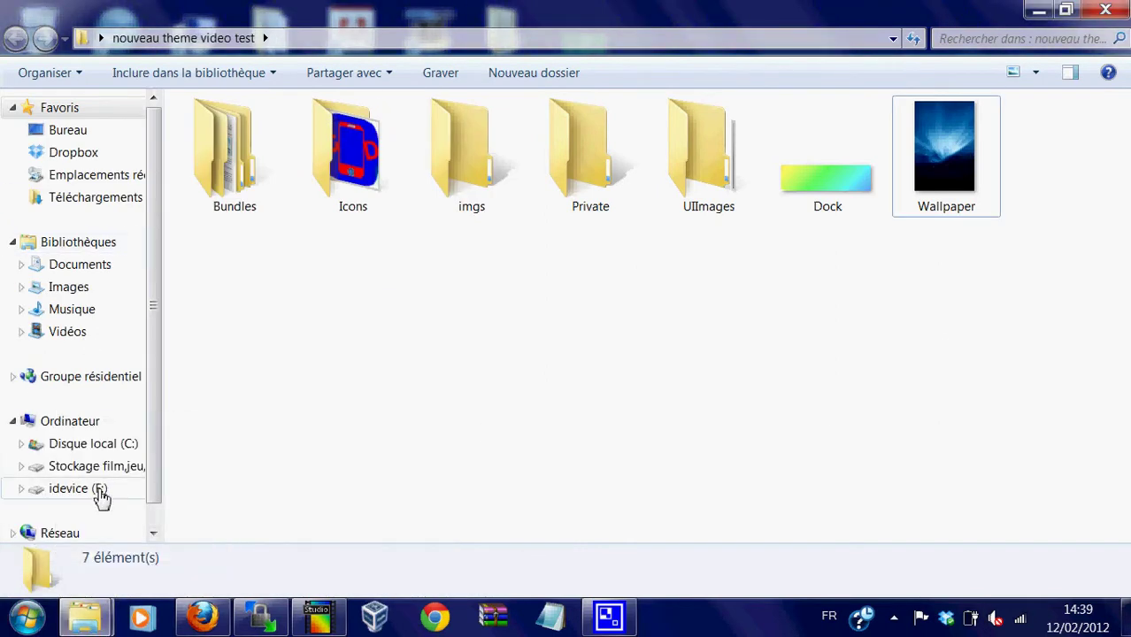
left_click(100, 493)
left_click(373, 228)
double_click(373, 229)
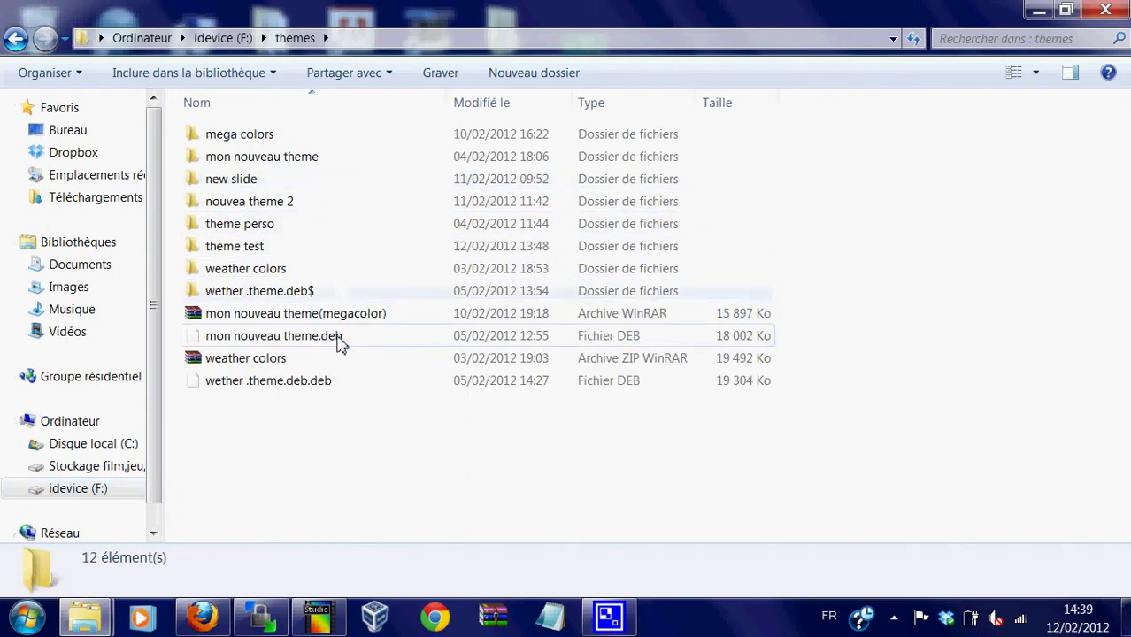
Look inside the "mega colors" theme and its Library folder, and return to the themes folder
double_click(332, 142)
left_click(321, 165)
double_click(320, 165)
left_click(15, 38)
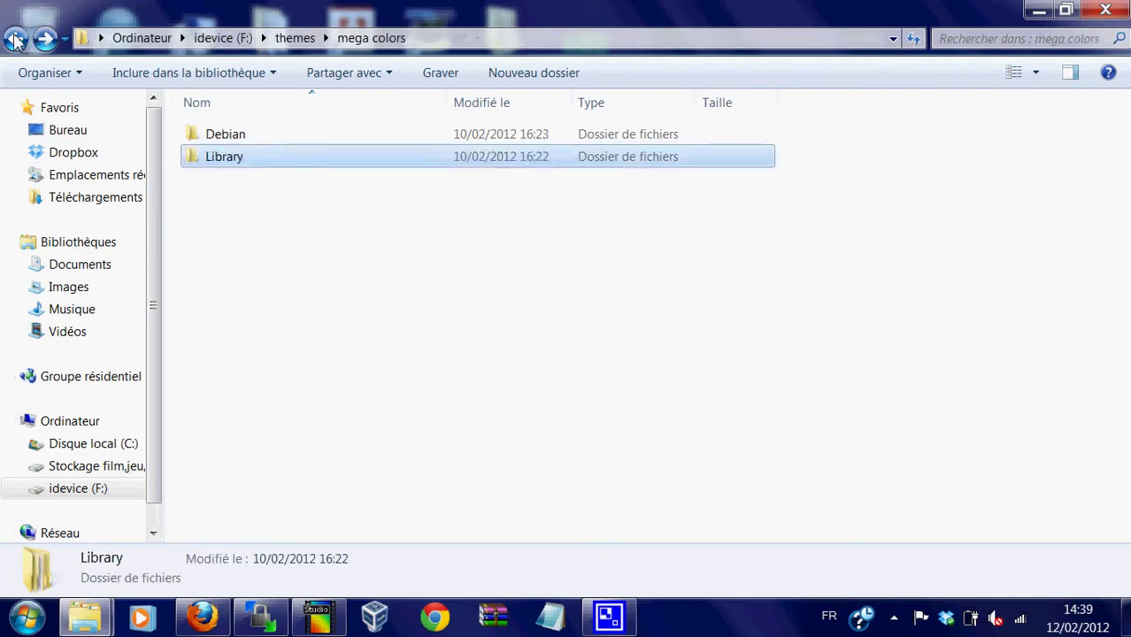
left_click(15, 38)
Delete the Widget HTML file from the "mon nouveau theme" folder
double_click(361, 156)
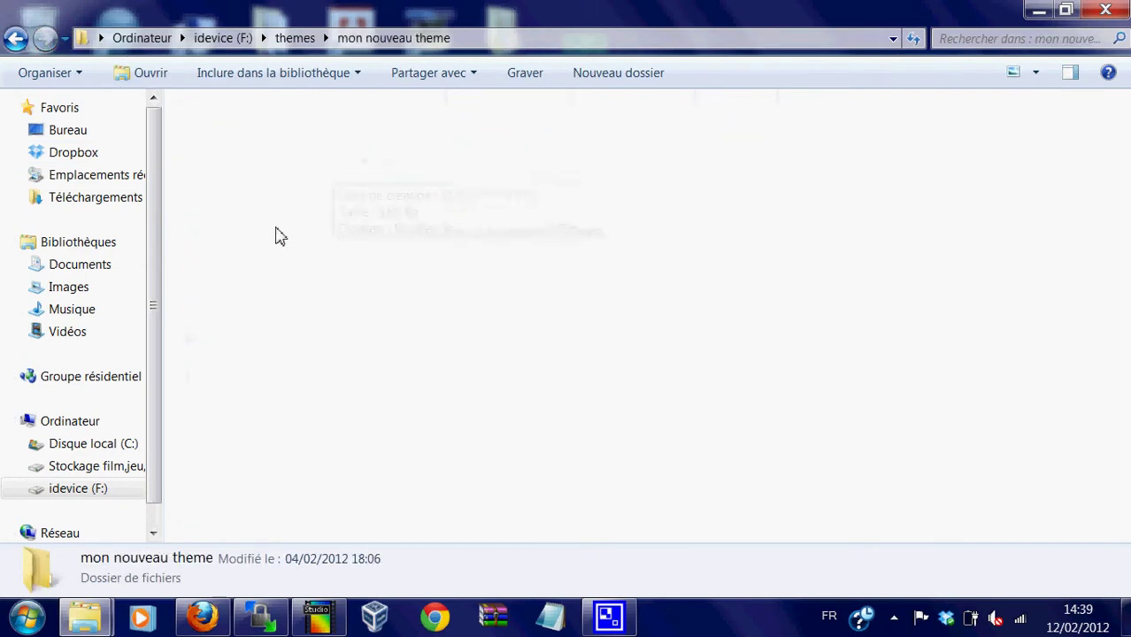
left_click(223, 314)
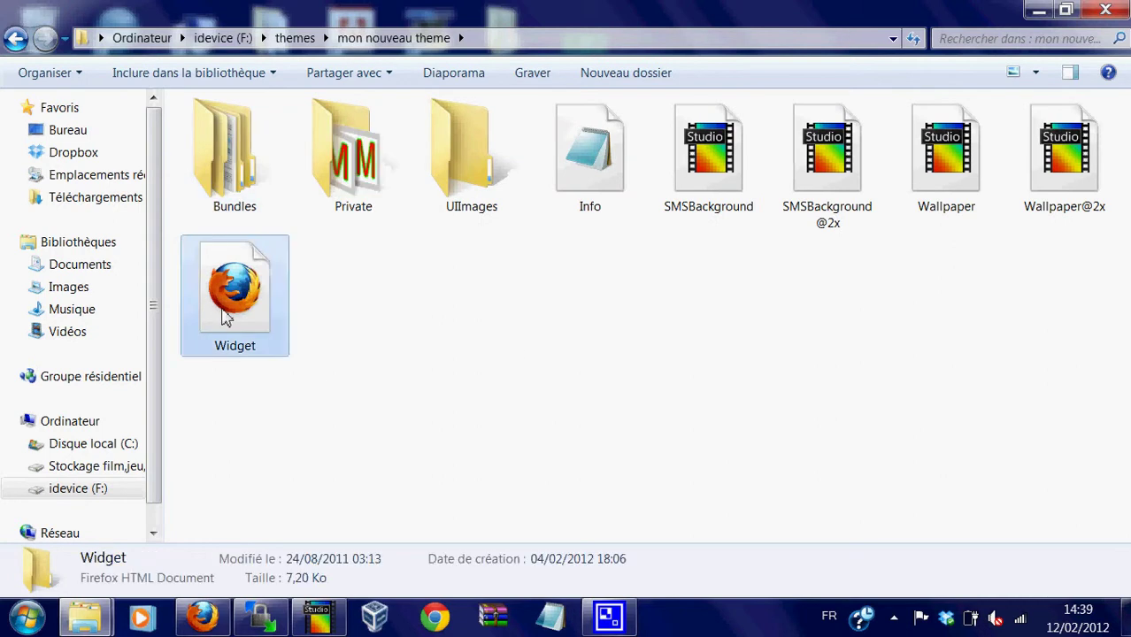
key("Delete")
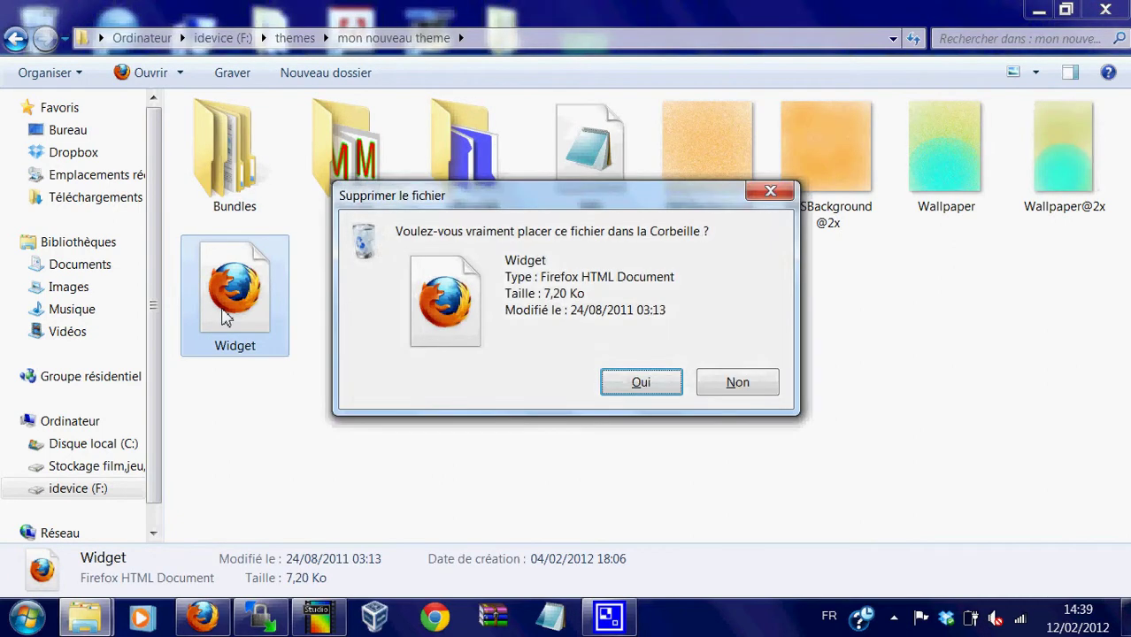
key("Return")
Check the contents of the Private folder in "mon nouveau theme" and delete that folder
double_click(342, 199)
left_click(12, 41)
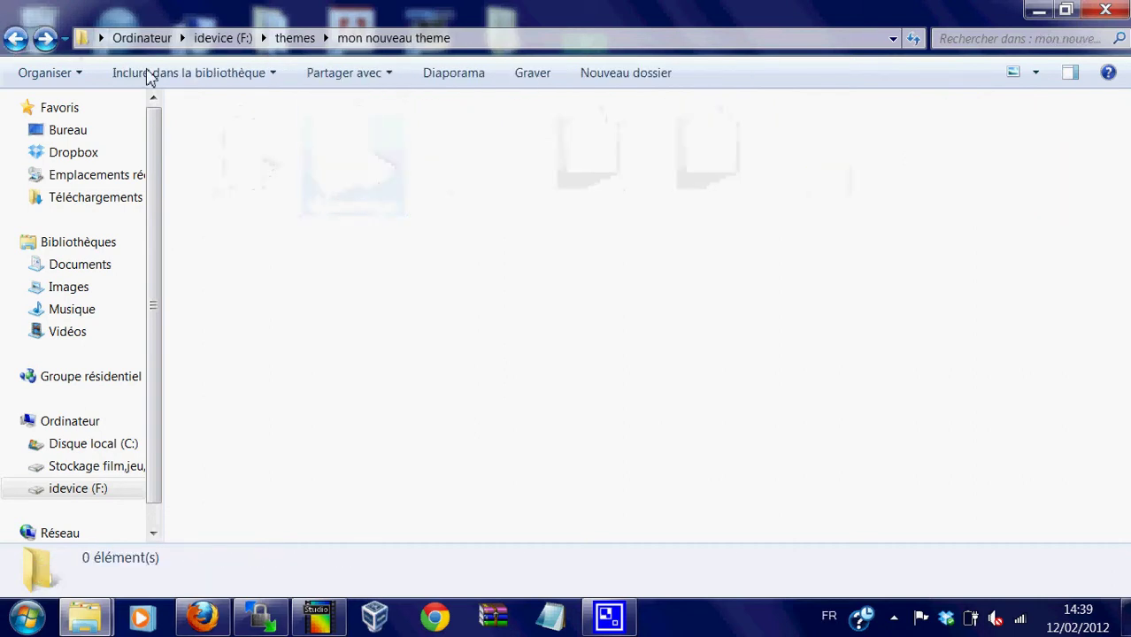
key("Delete")
key("Return")
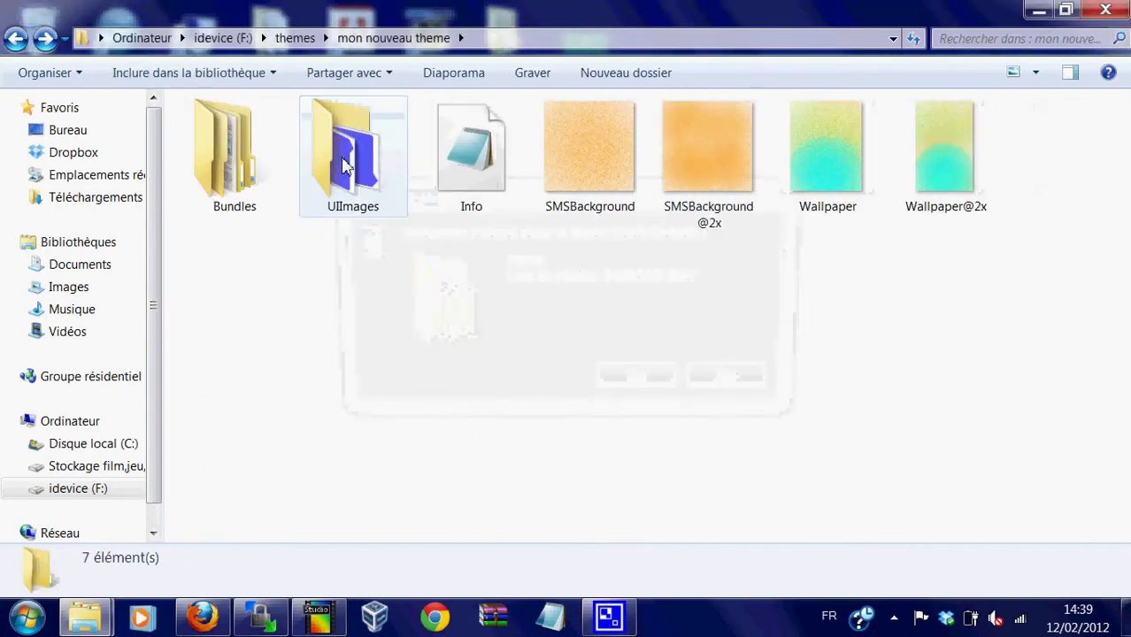
Return to the themes folder and reopen "mon nouveau theme" to view its remaining contents
left_click(20, 41)
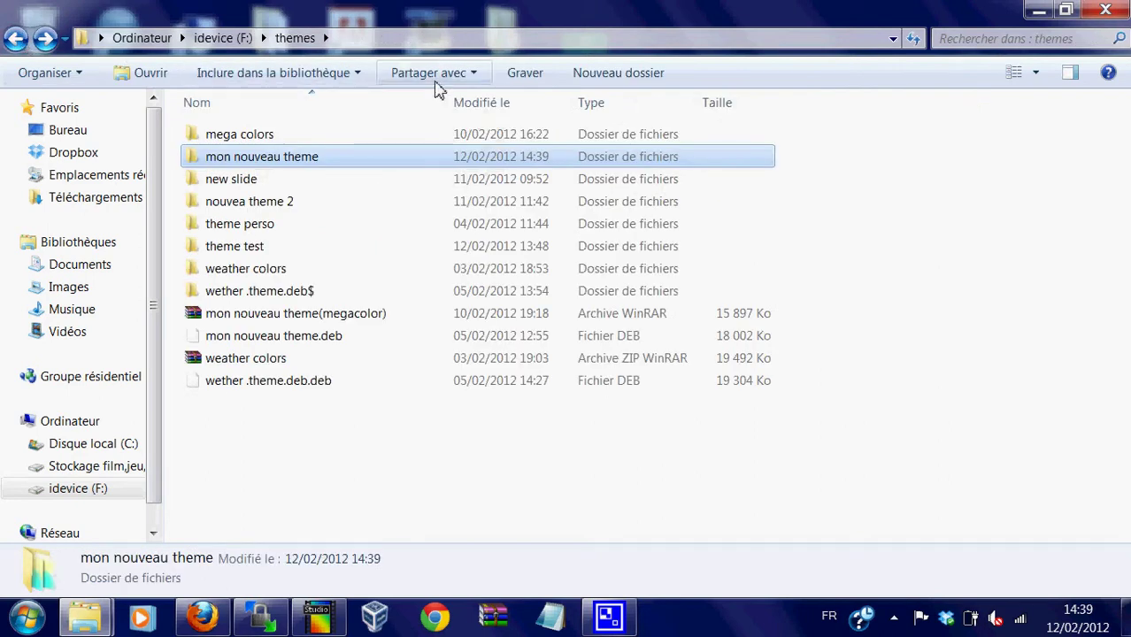
mouse_move(371, 168)
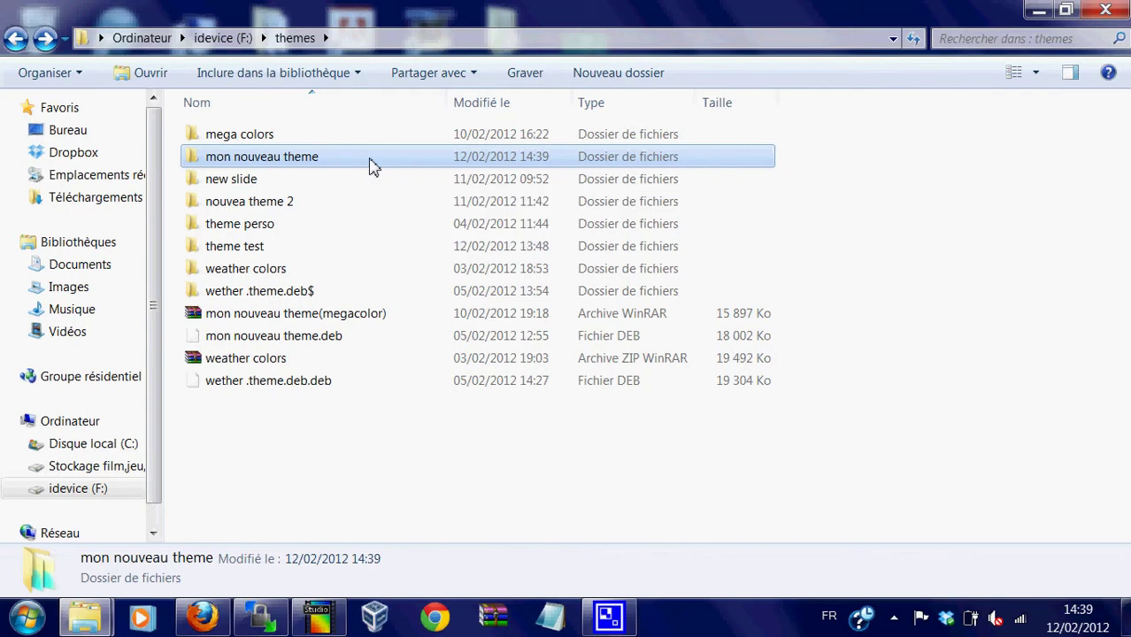
double_click(370, 166)
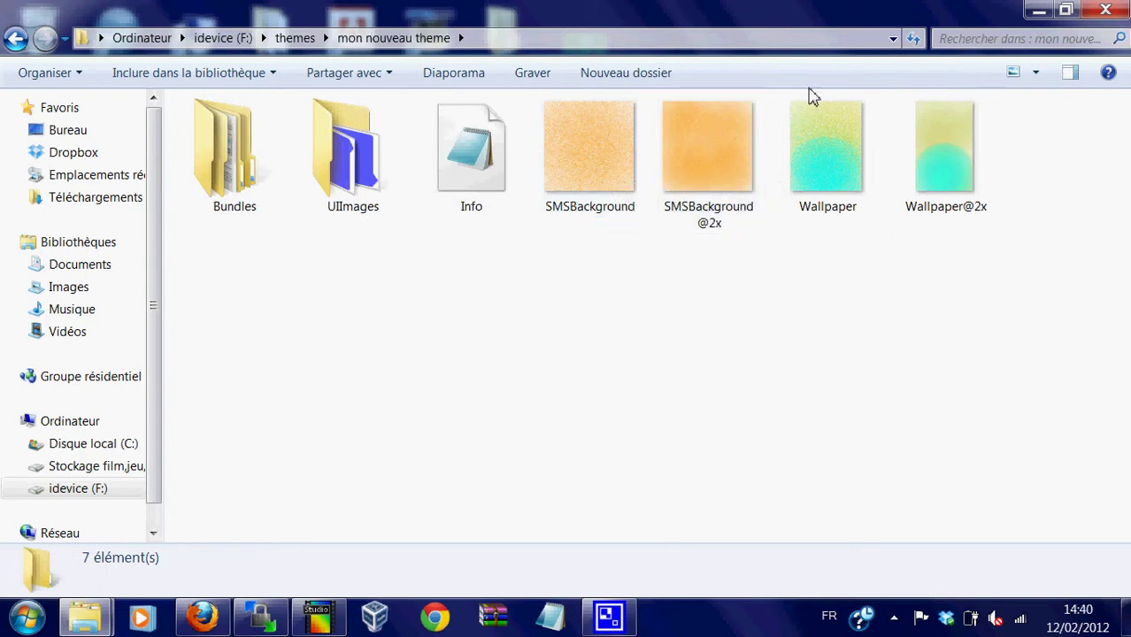
left_click_drag(1106, 227, 1045, 248)
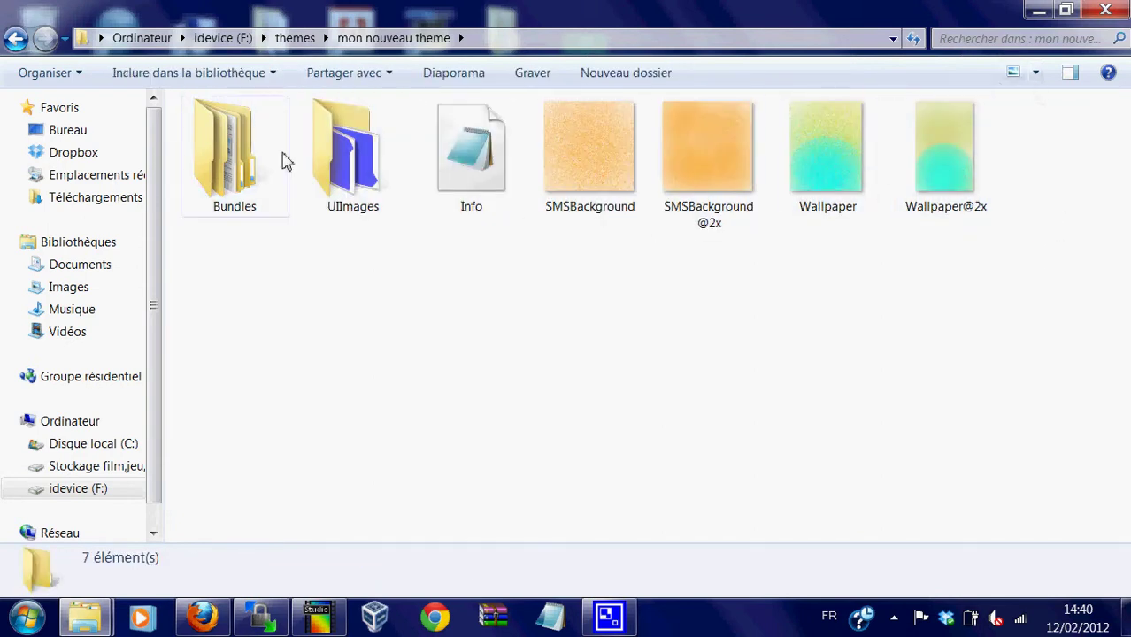
Open the Info file in "mon nouveau theme", set its XML version to 1.0, and close the file
double_click(469, 157)
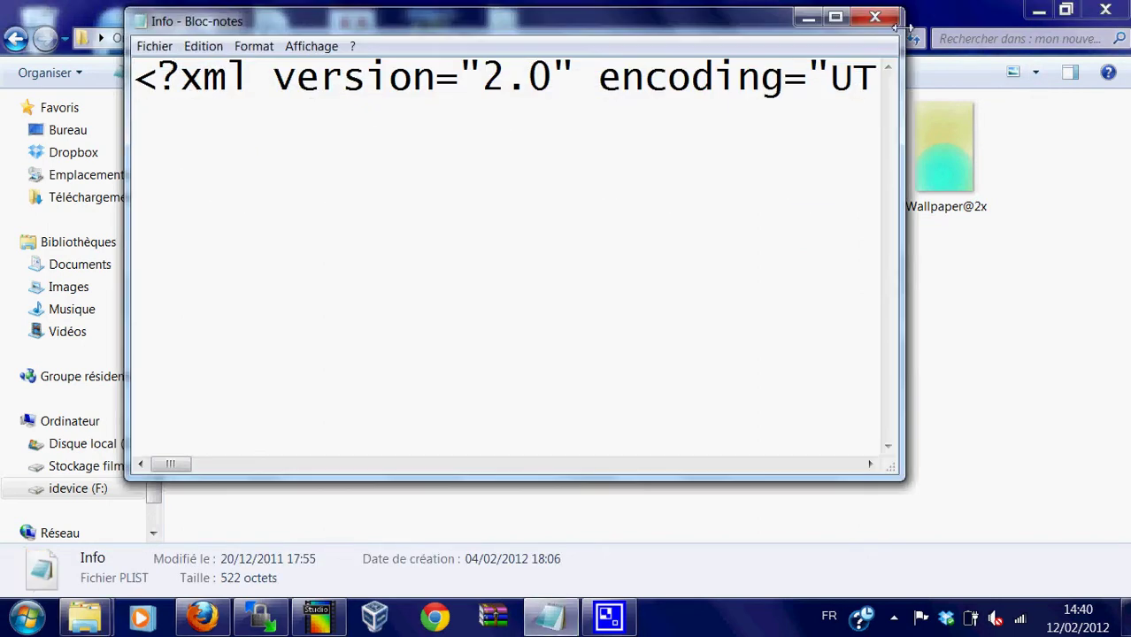
left_click(835, 17)
left_click(375, 82)
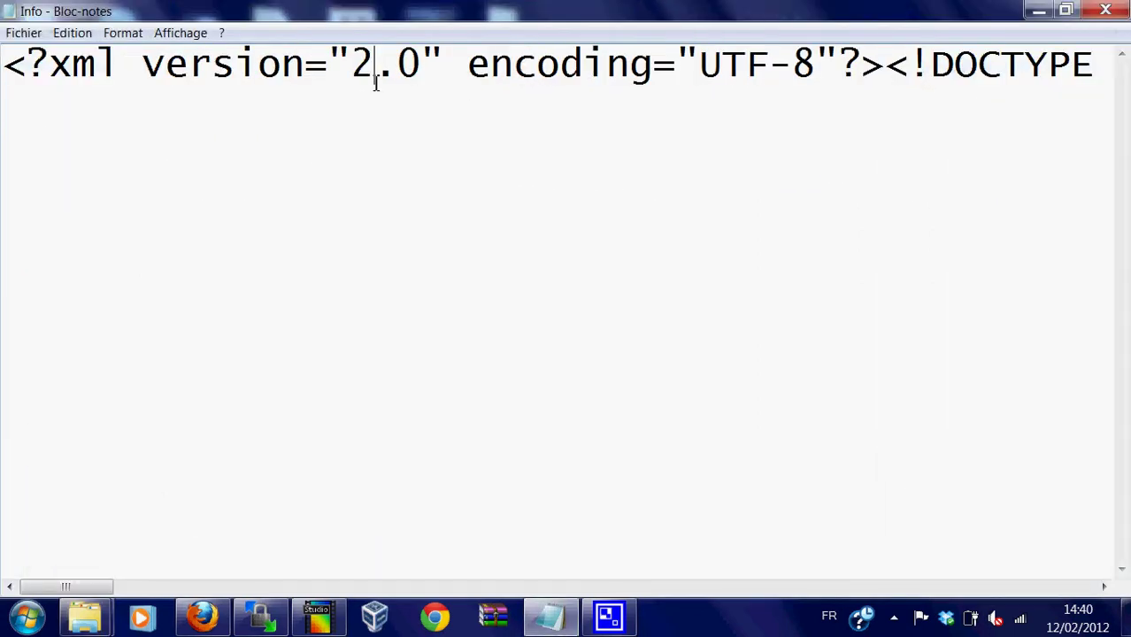
key("BackSpace")
type("1")
left_click_drag(105, 589, 184, 611)
left_click(201, 617)
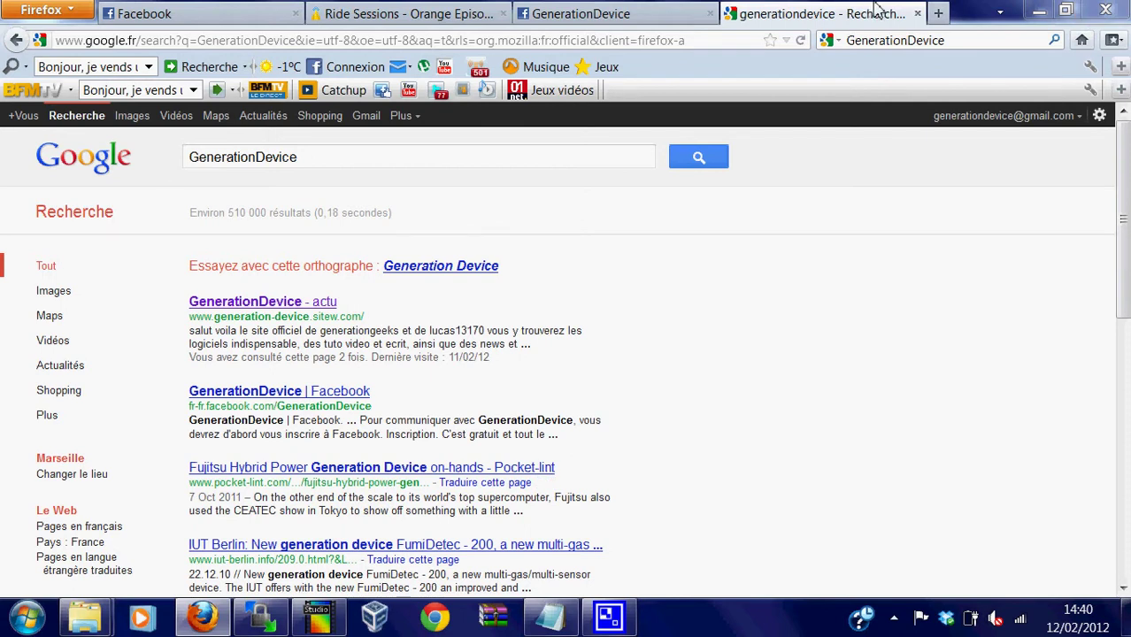
left_click(1039, 9)
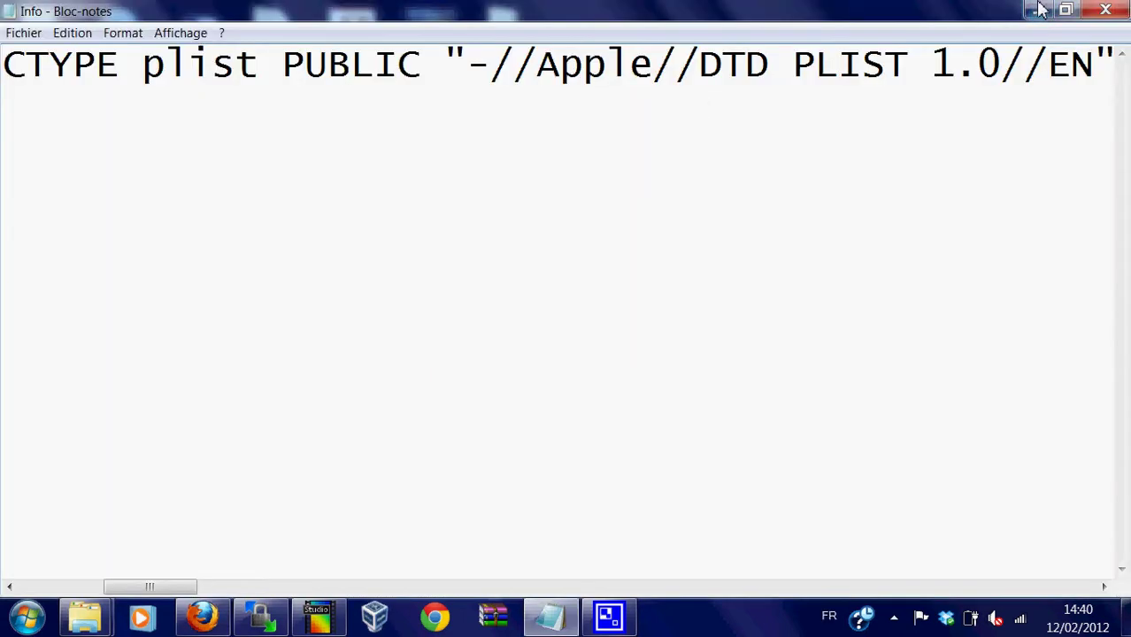
left_click(1103, 10)
left_click(485, 320)
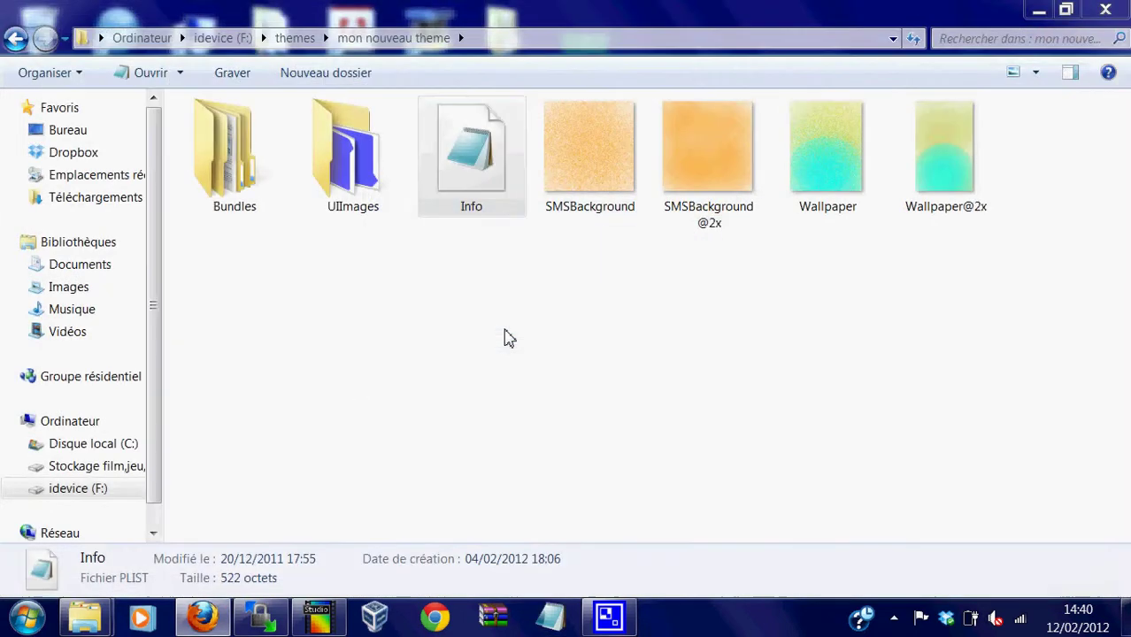
Examine the interface images in the UIImages folder and return to "mon nouveau theme"
double_click(353, 155)
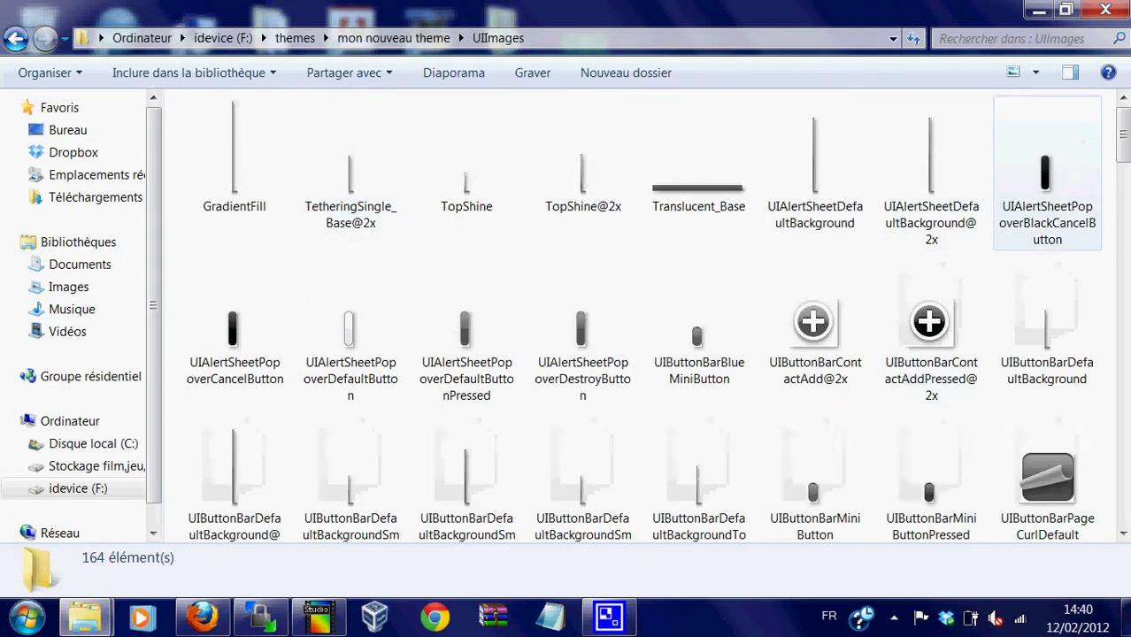
scroll(1129, 186, "down", 5)
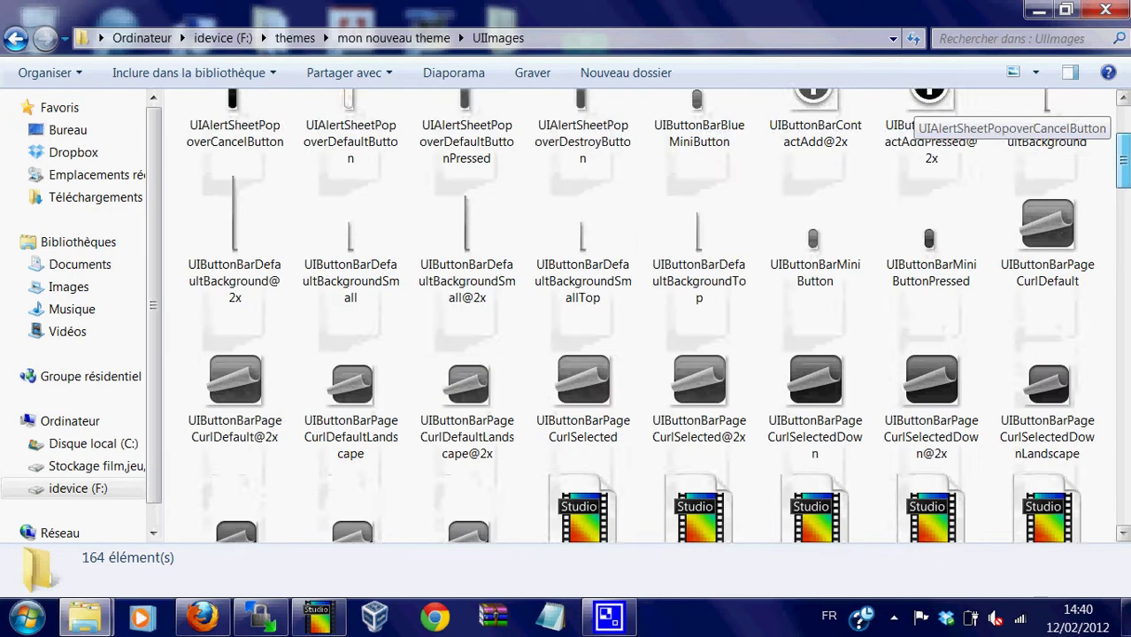
scroll(1122, 187, "down", 3)
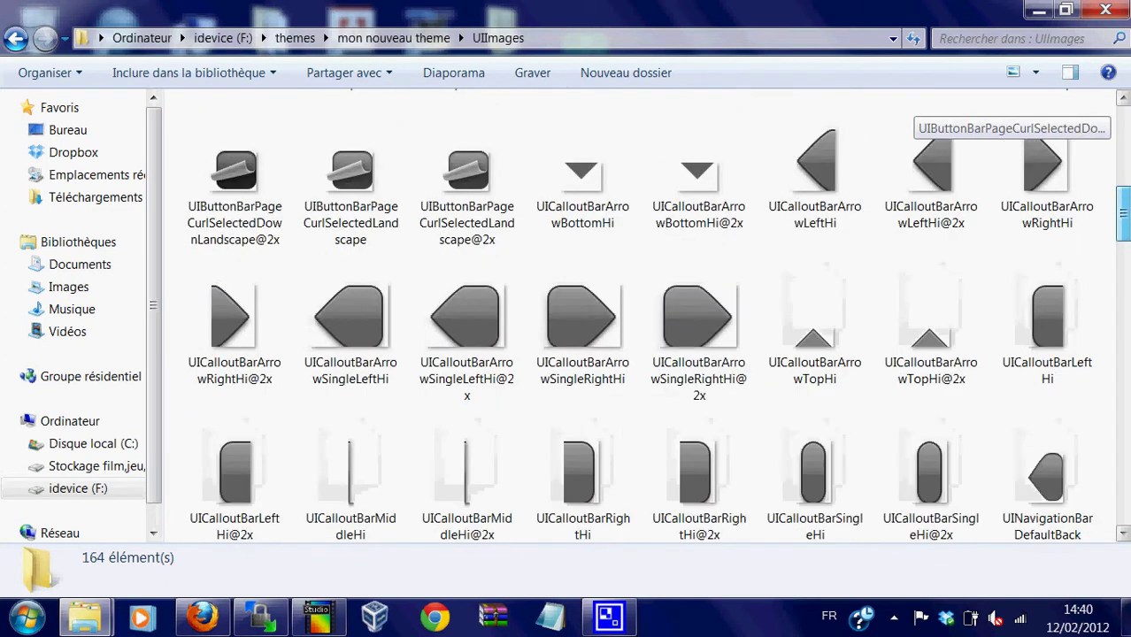
scroll(1122, 187, "down", 5)
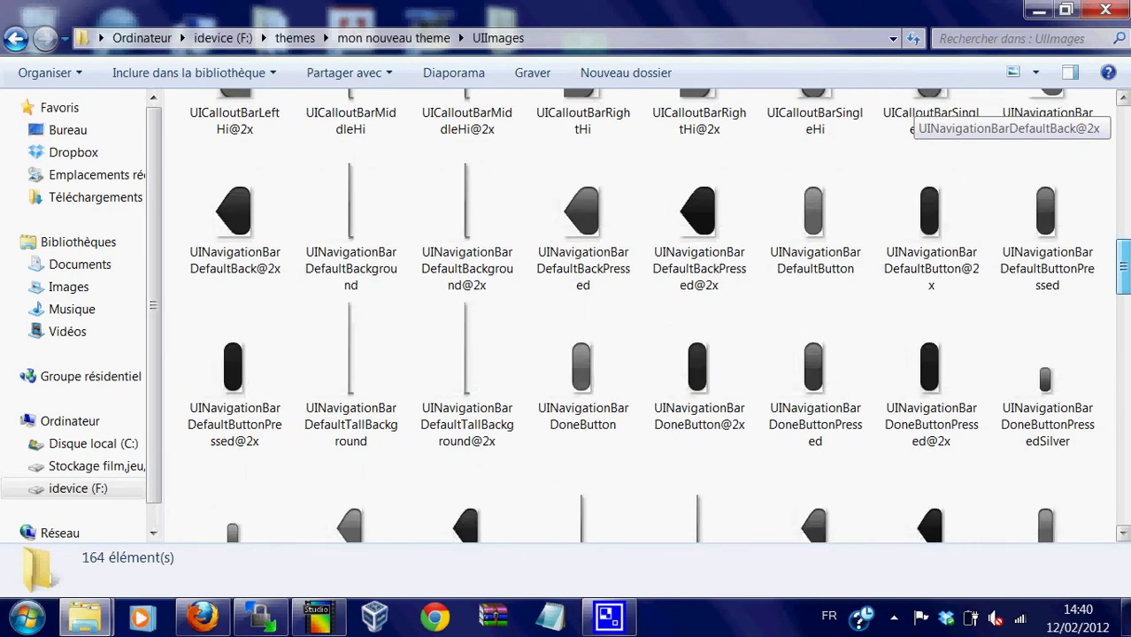
scroll(1122, 187, "down", 5)
scroll(1122, 187, "up", 2)
scroll(1122, 187, "down", 1)
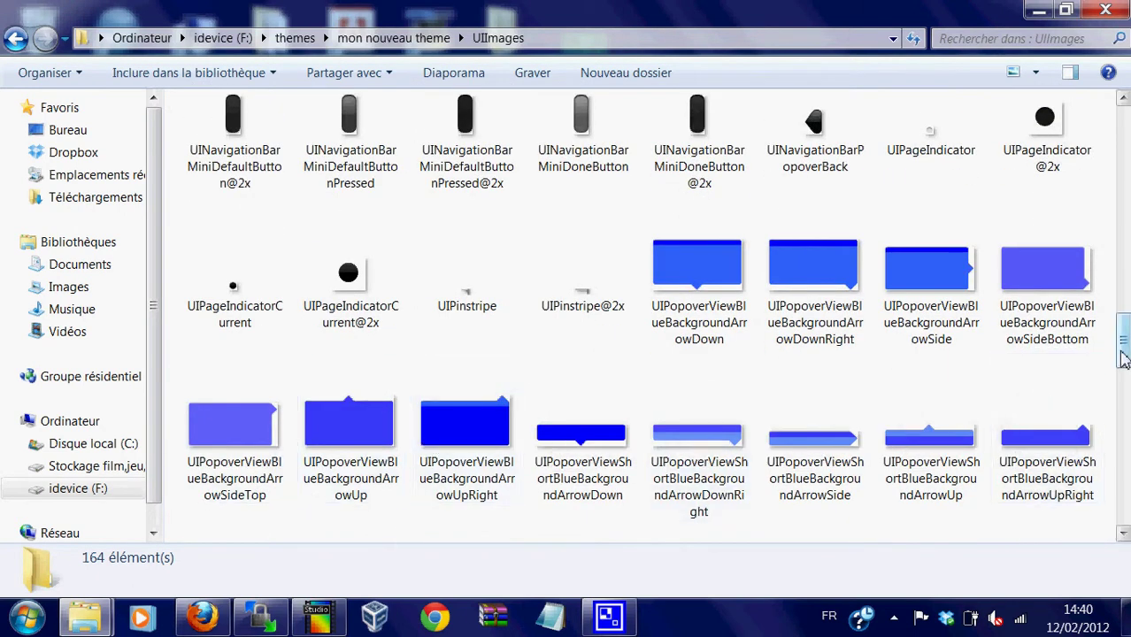
left_click_drag(1124, 376, 1120, 265)
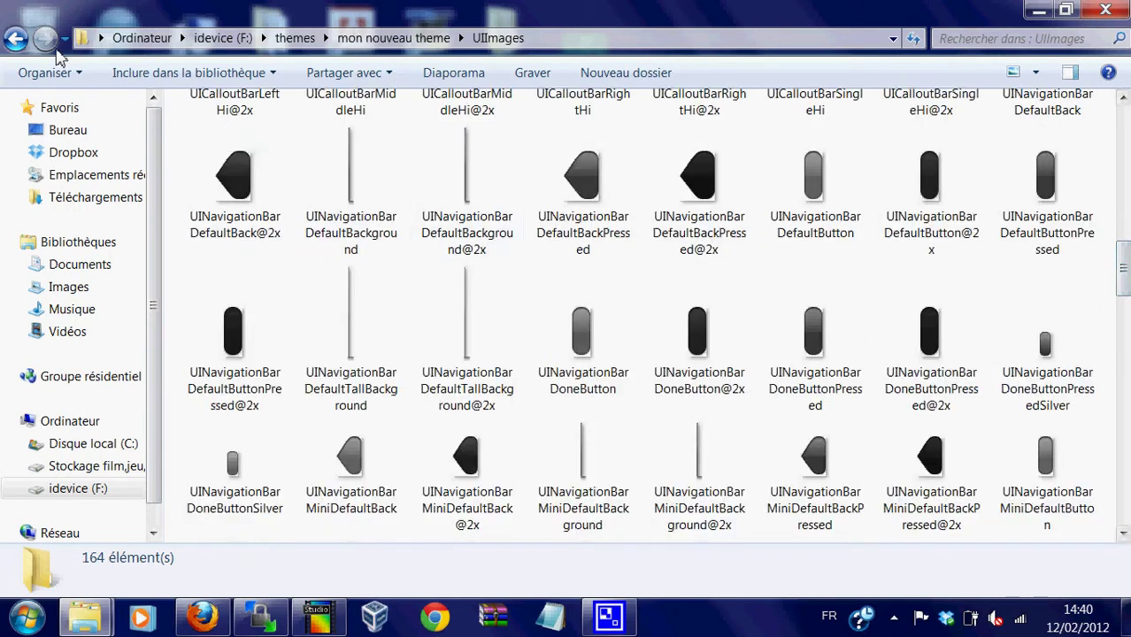
left_click(16, 38)
Try to delete the ch.pitaya.UIKit-Artwork-Extractor folder from Bundles
double_click(253, 159)
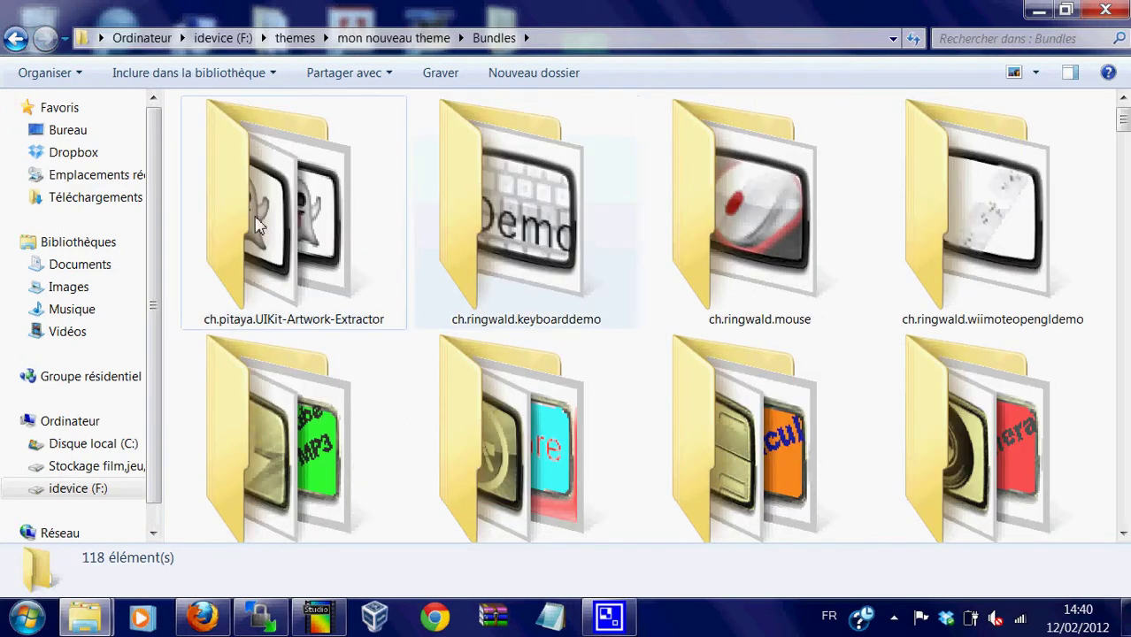
left_click(243, 295)
key("Delete")
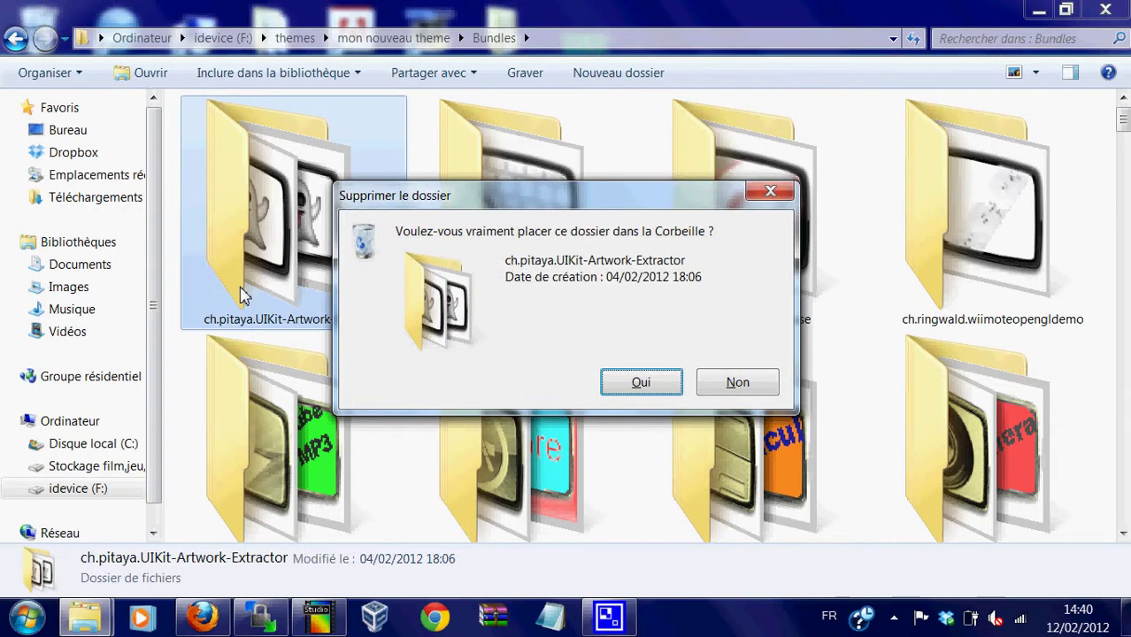
left_click(629, 381)
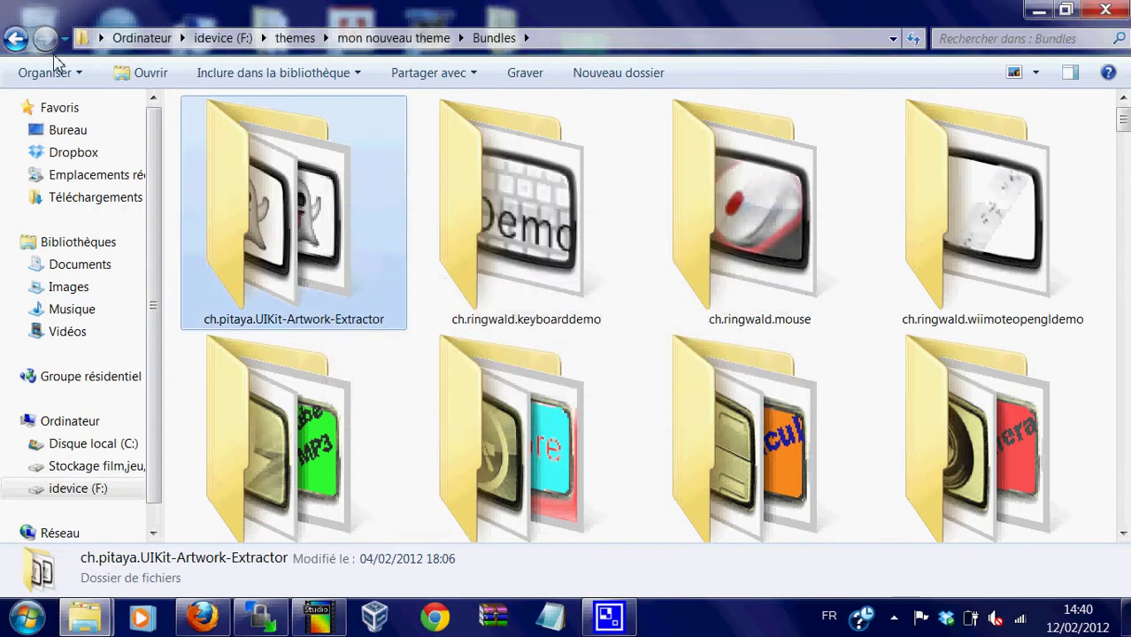
Make a copy of the "mon nouveau theme" folder within the themes folder
left_click(15, 40)
left_click(15, 39)
right_click(308, 162)
left_click(483, 474)
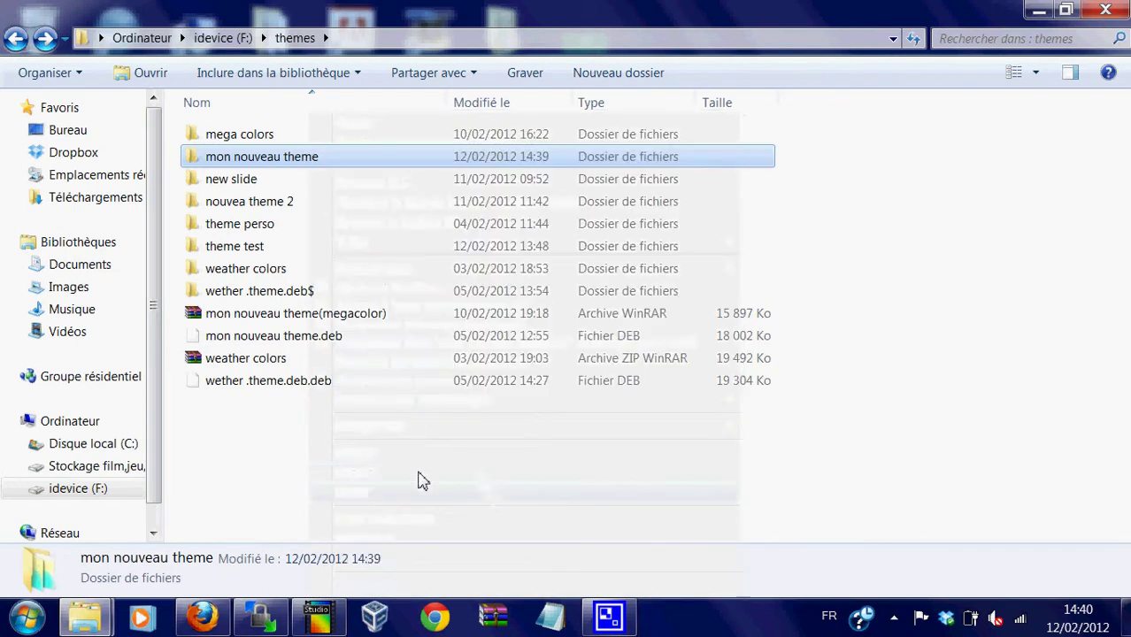
right_click(421, 479)
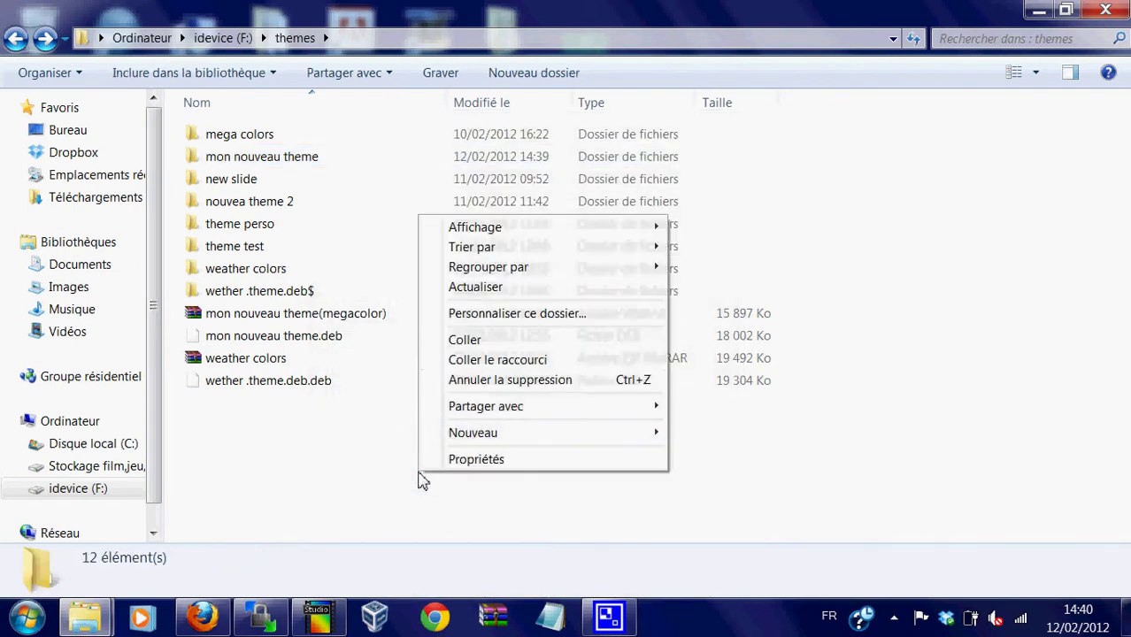
left_click(524, 347)
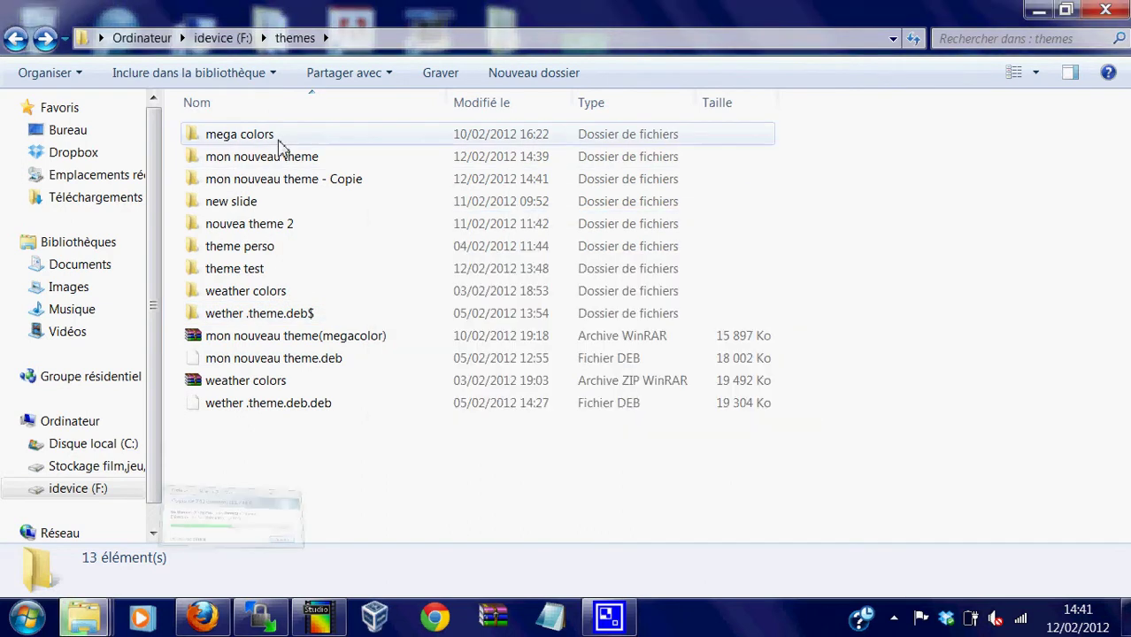
Delete the ch.pitaya.UIKit-Artwork-Extractor folder from Bundles in the original "mon nouveau theme"
left_click(335, 156)
double_click(335, 156)
double_click(222, 145)
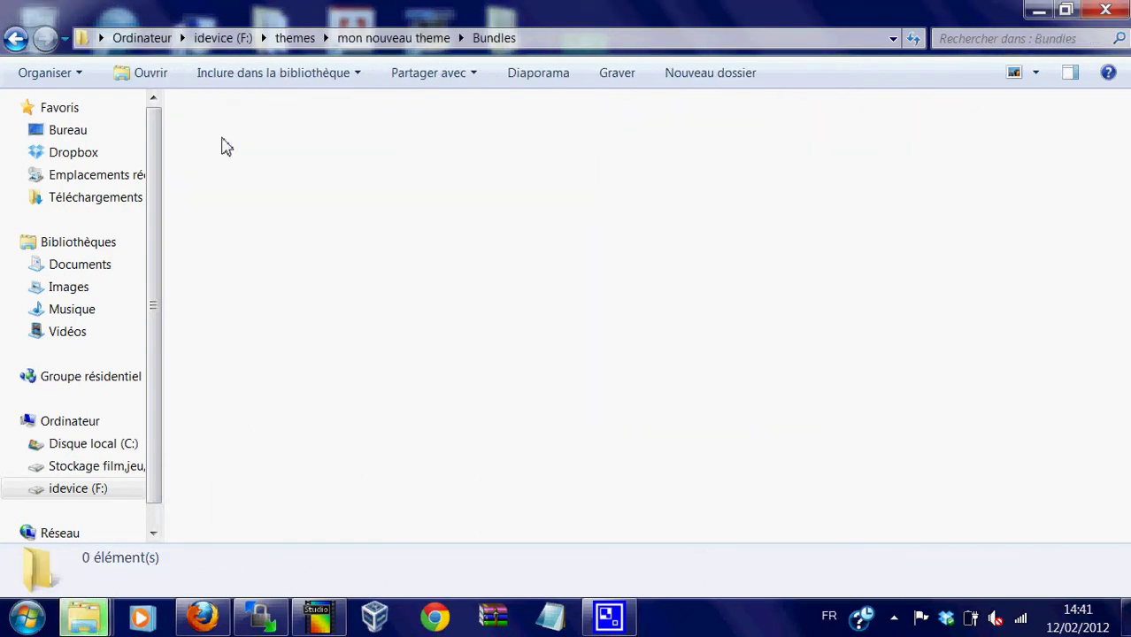
left_click(295, 221)
key("Delete")
key("Return")
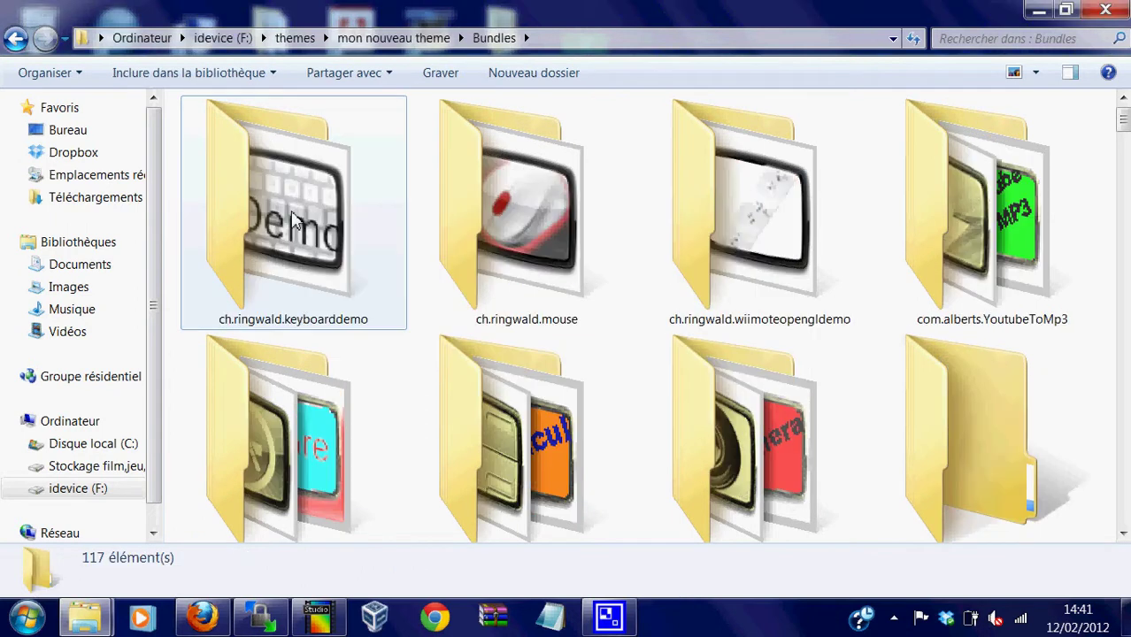
Delete the ch.ringwald.keyboarddemo and ch.ringwald.mouse folders from Bundles
left_click(294, 221)
key("Delete")
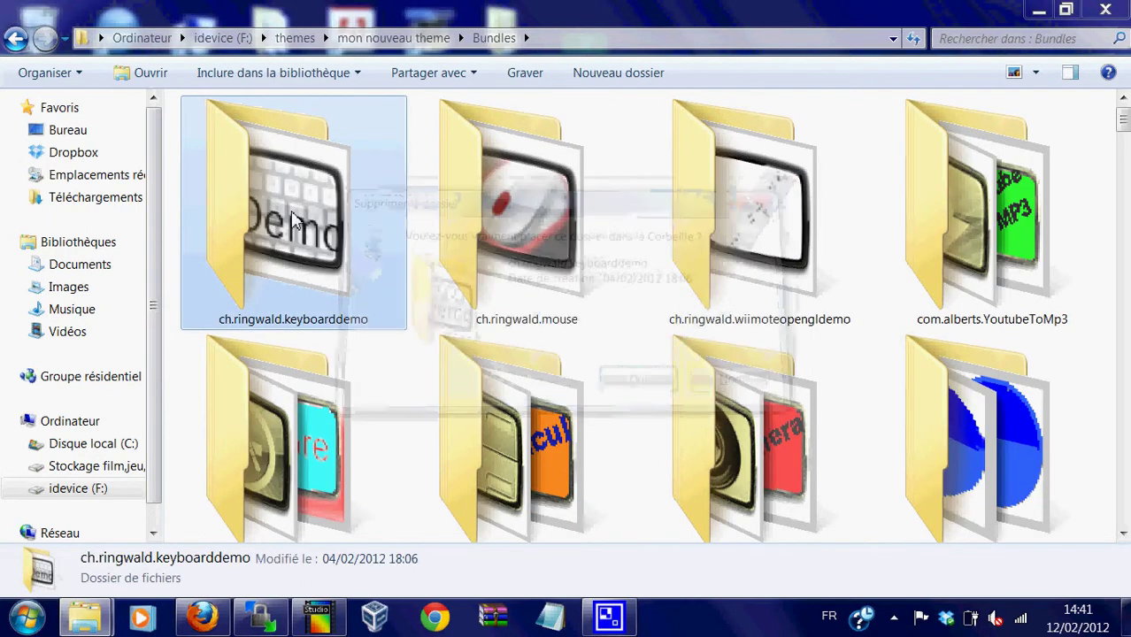
key("Return")
left_click(295, 221)
key("Delete")
key("Return")
Look inside the ch.ringwald.wiimoteopengldemo and com.alberts.YoutubeToMp3 folders, keeping both, and return to Bundles
left_click(295, 222)
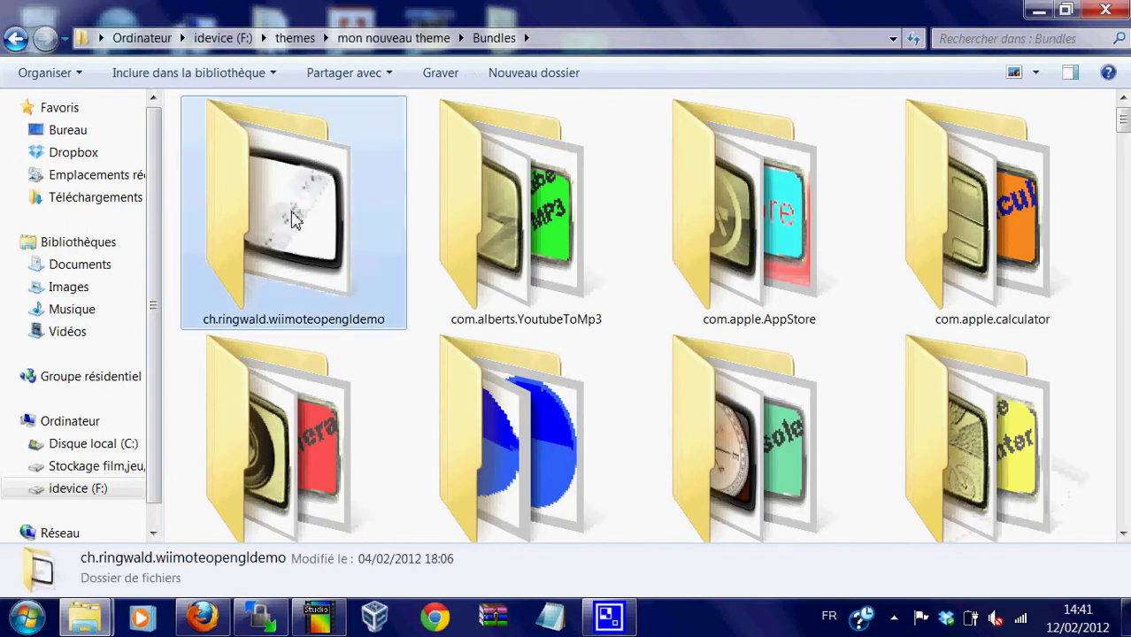
double_click(295, 222)
key("Delete")
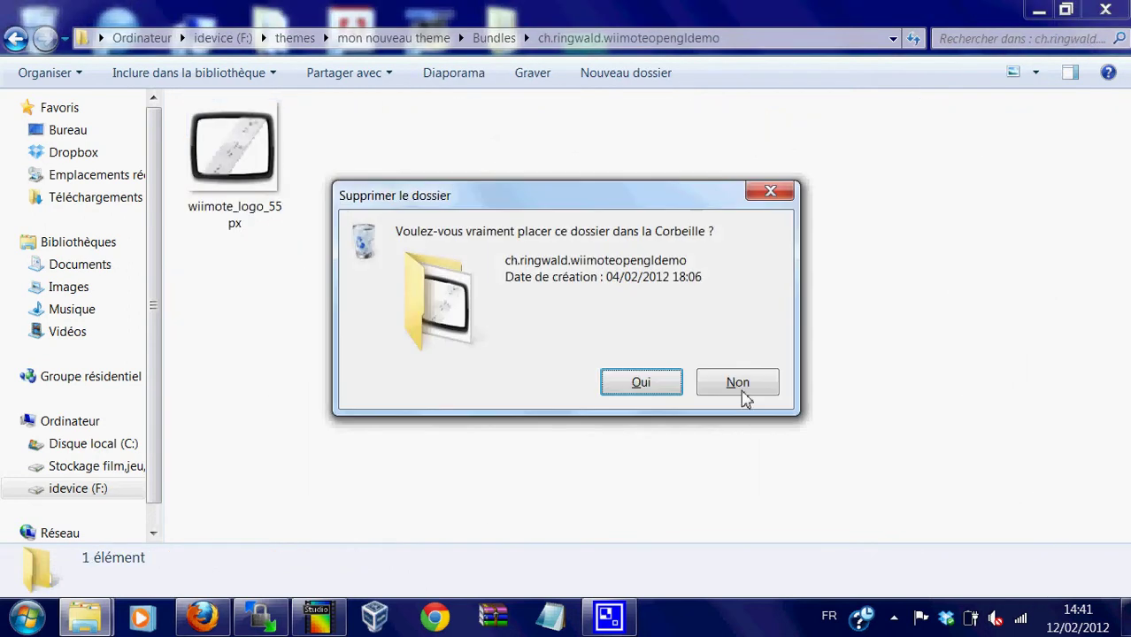
left_click(742, 389)
left_click(19, 41)
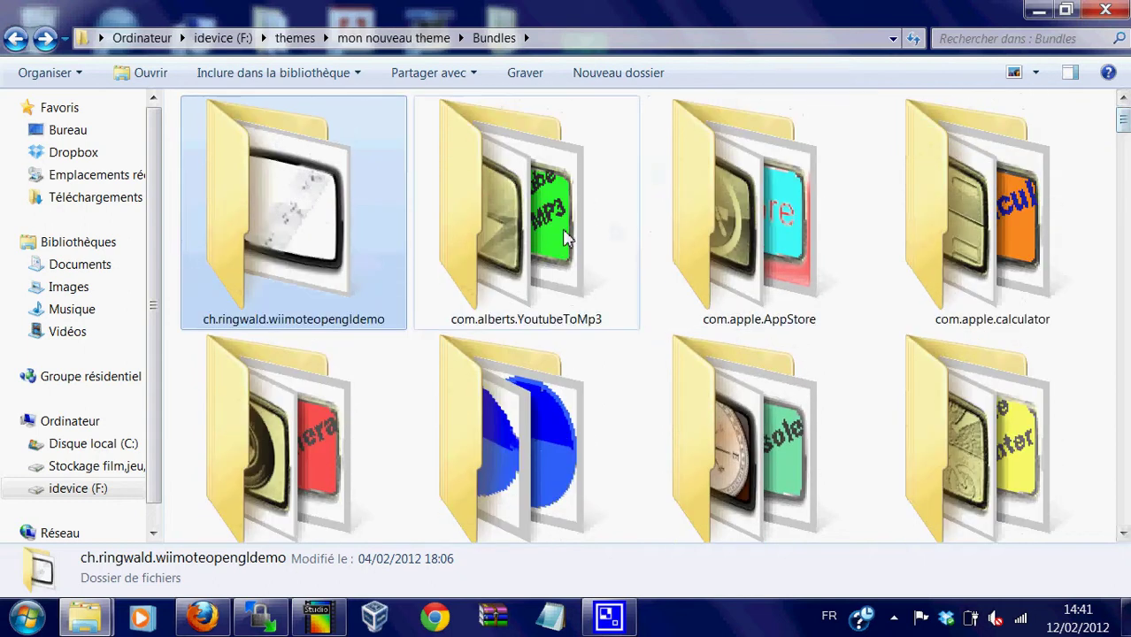
double_click(567, 237)
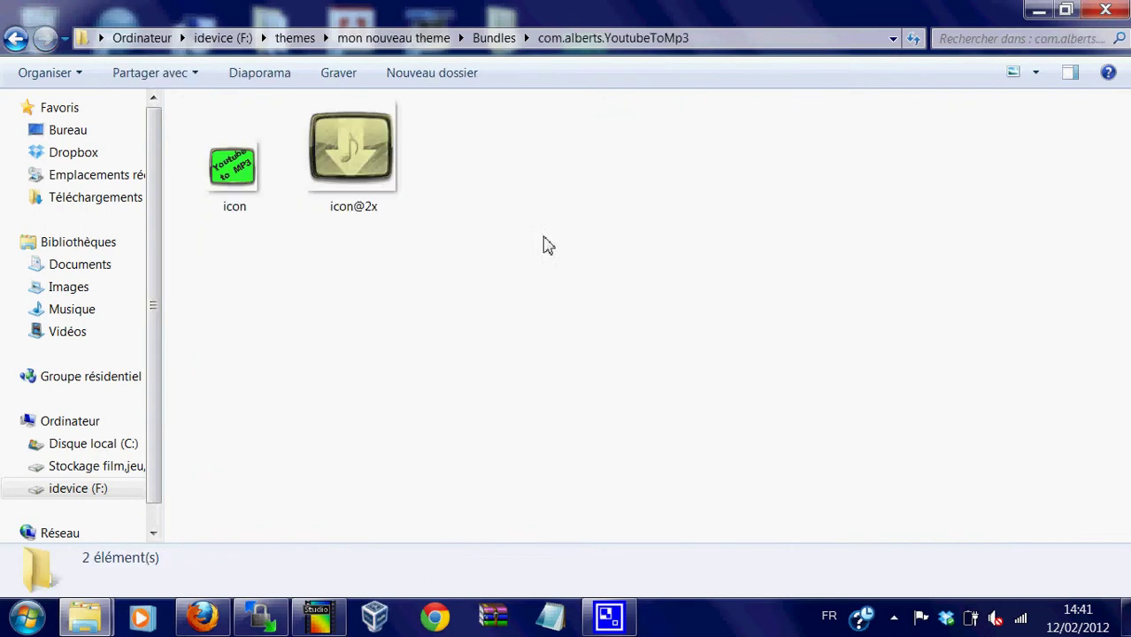
left_click(15, 39)
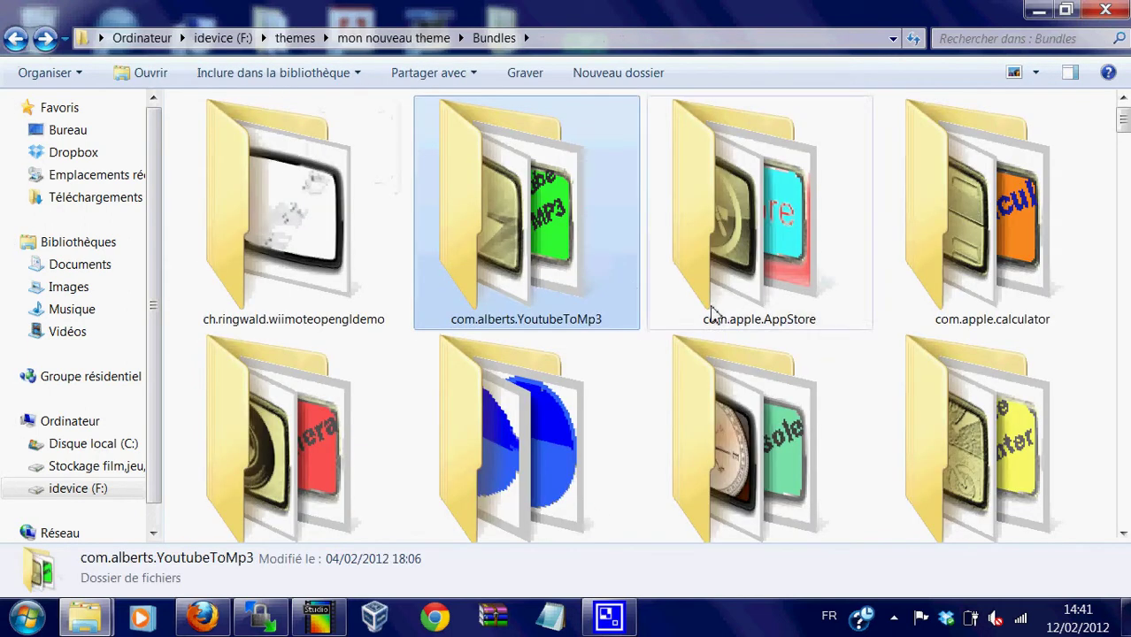
Look through the message bubble and button images in the com.apple.chatkit folder, and return to Bundles
left_click(719, 325)
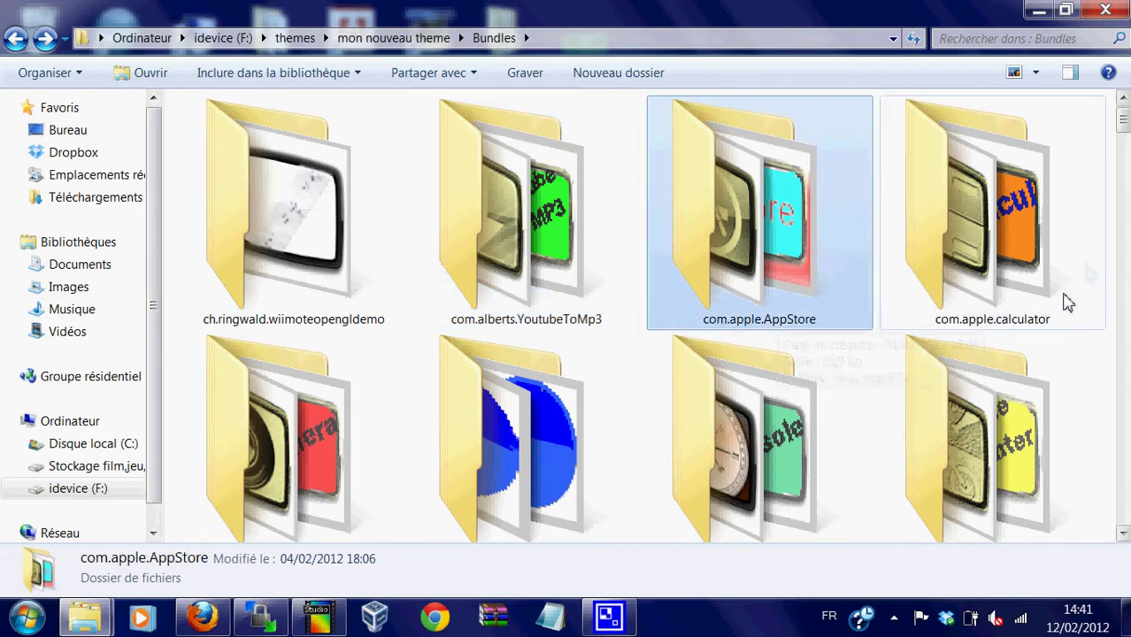
left_click(979, 329)
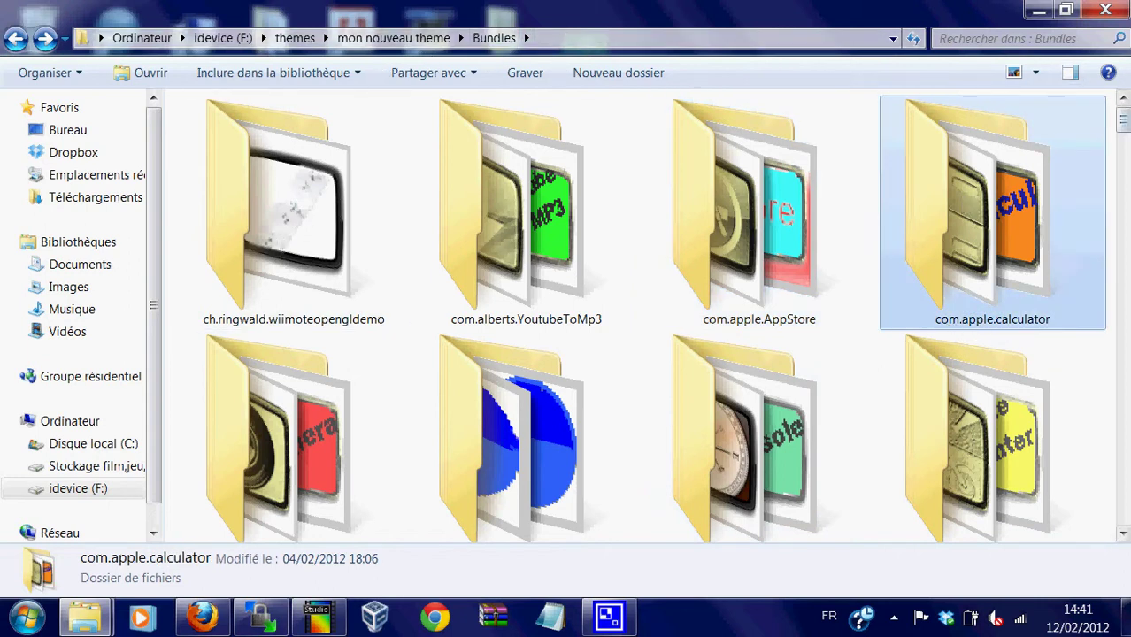
scroll(920, 177, "down", 3)
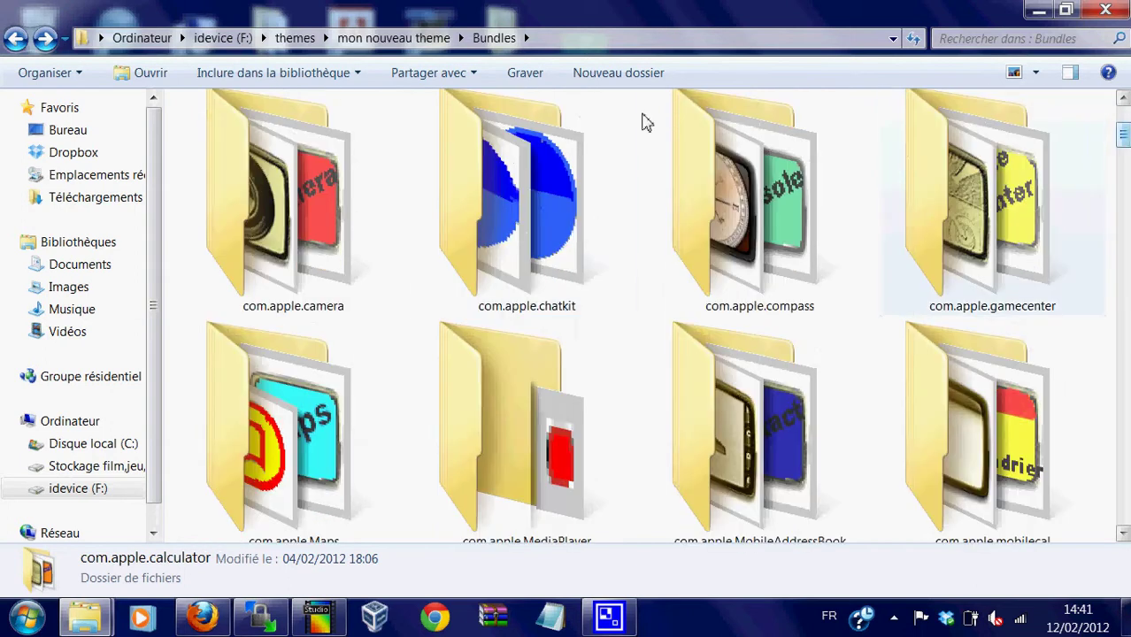
mouse_move(538, 280)
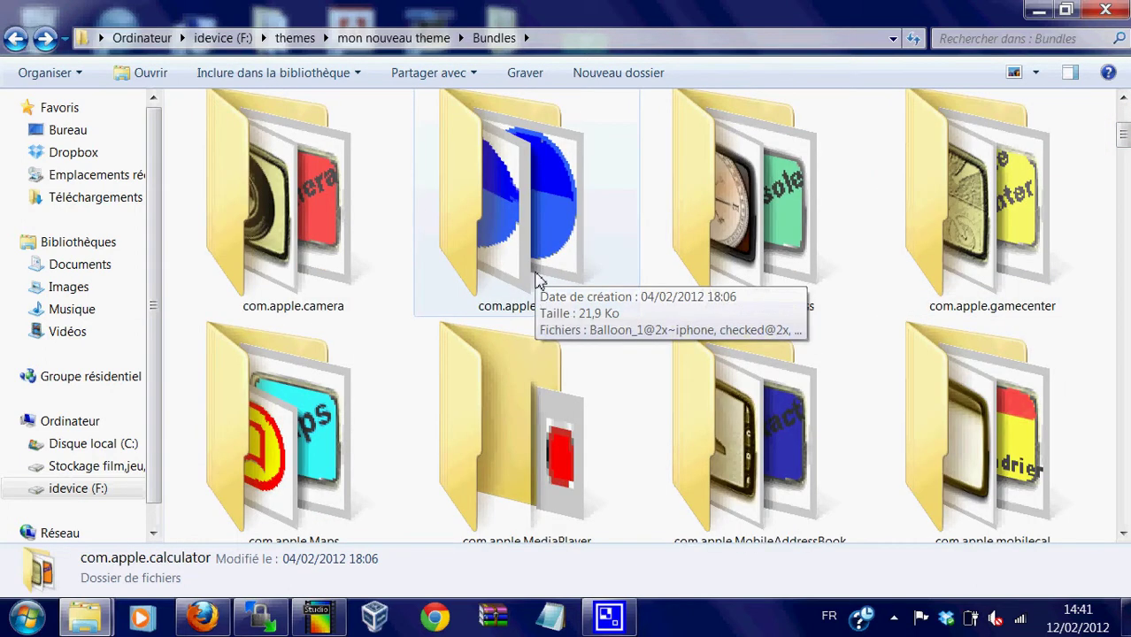
double_click(548, 245)
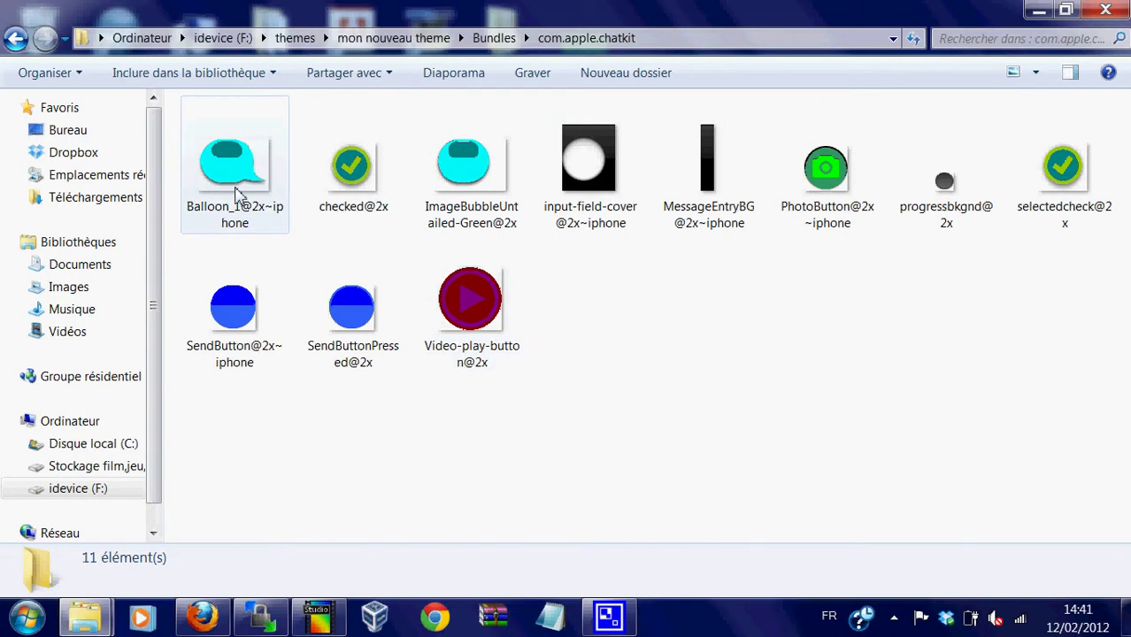
left_click_drag(758, 486, 282, 92)
left_click_drag(1111, 328, 177, 93)
left_click(885, 377)
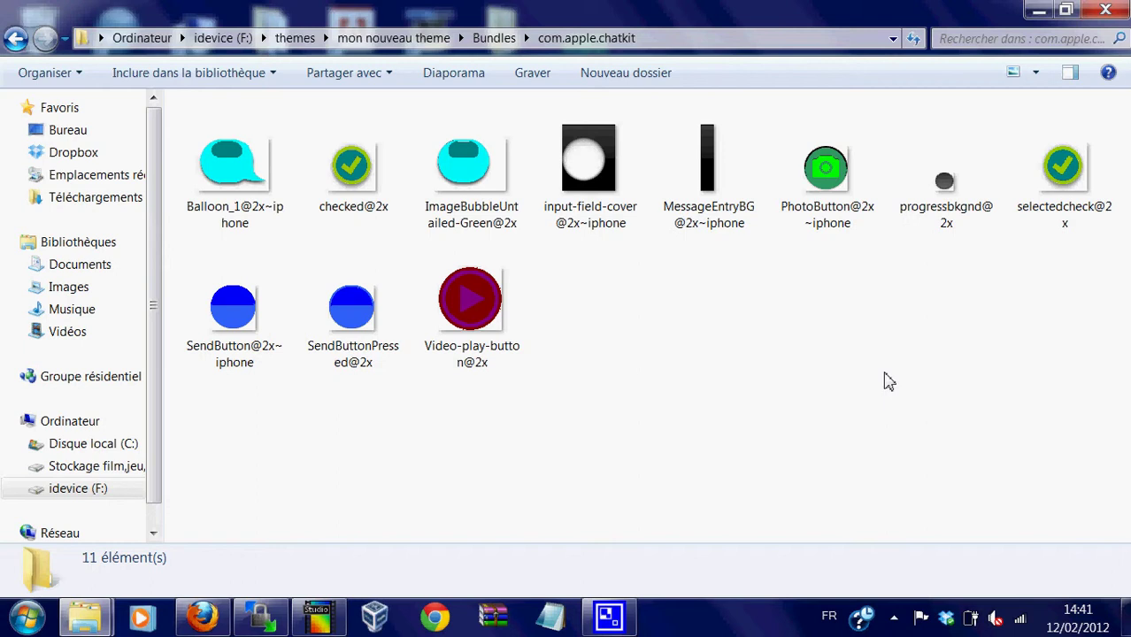
left_click(469, 176)
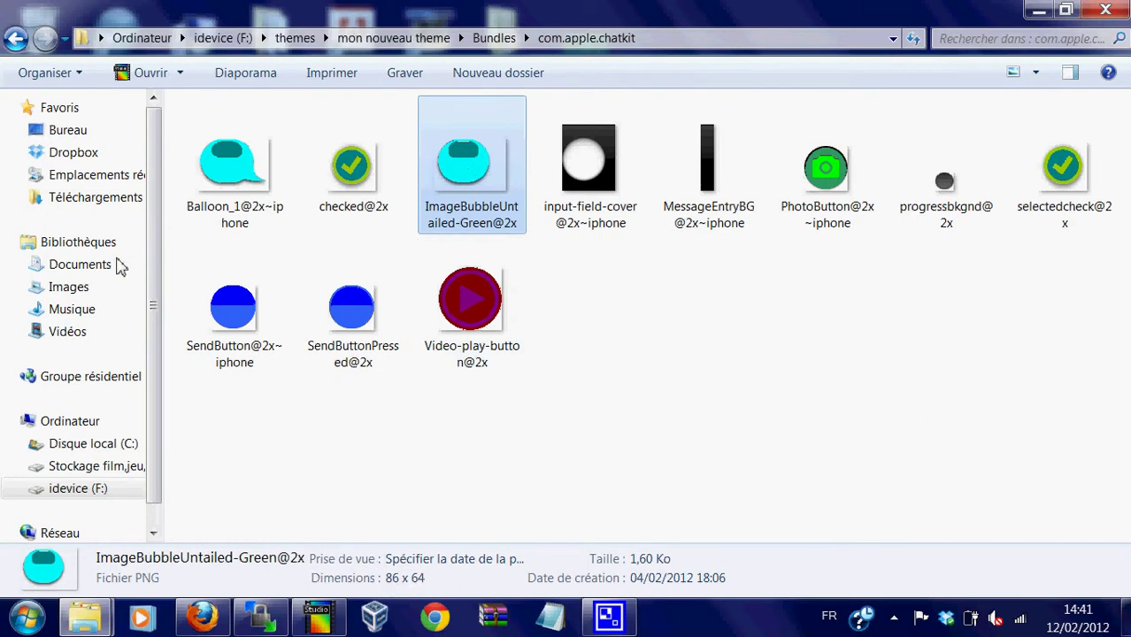
left_click(15, 39)
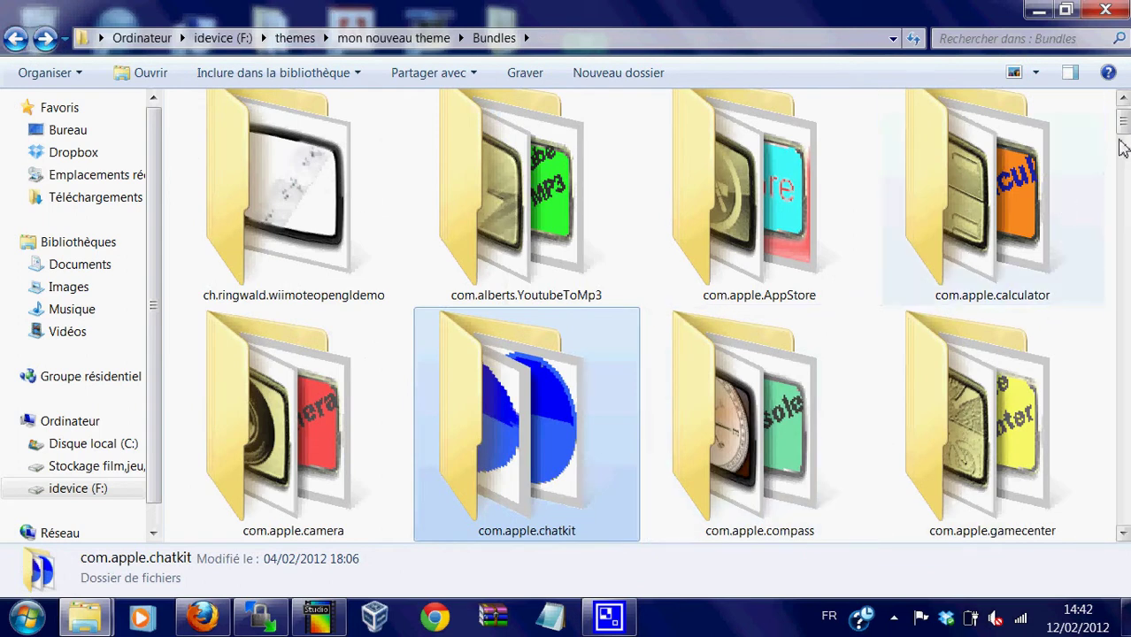
Show the contents of the Bundles folder in the Details view
mouse_move(1122, 126)
left_mouse_down()
mouse_move(1122, 161)
mouse_move(1122, 112)
left_mouse_up()
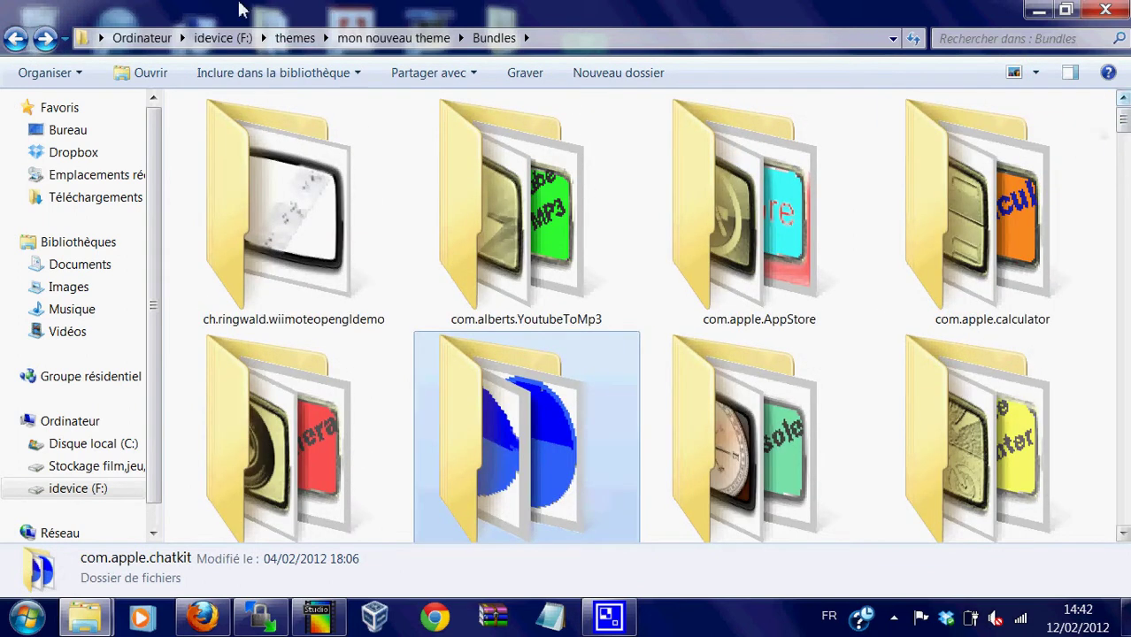
left_click(15, 39)
left_click(45, 38)
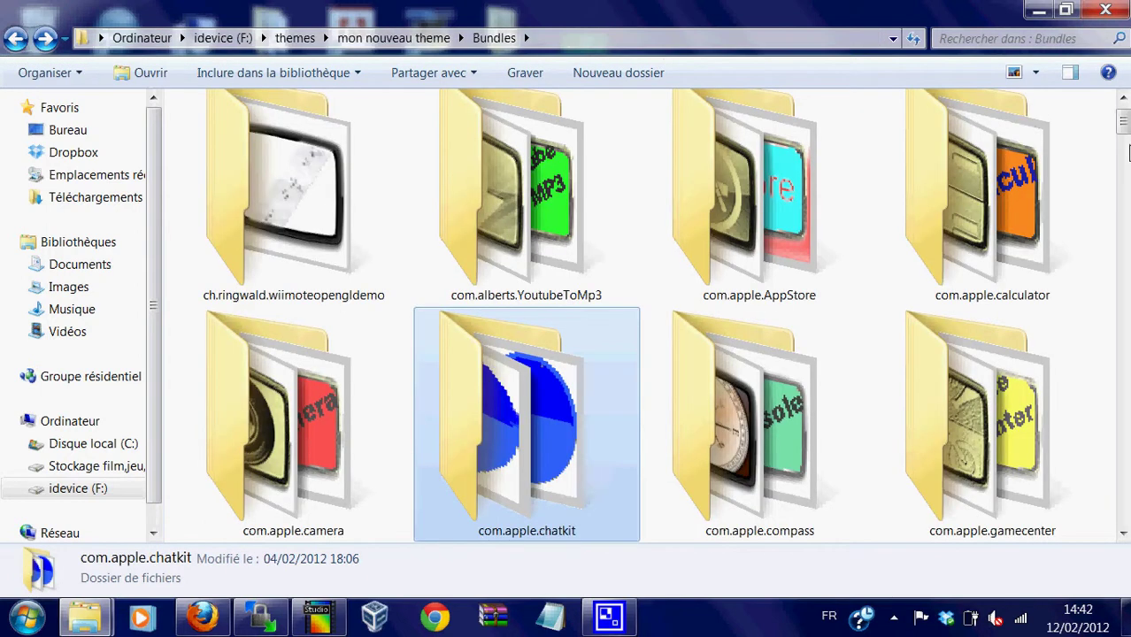
left_click(1036, 72)
left_click_drag(968, 76, 962, 251)
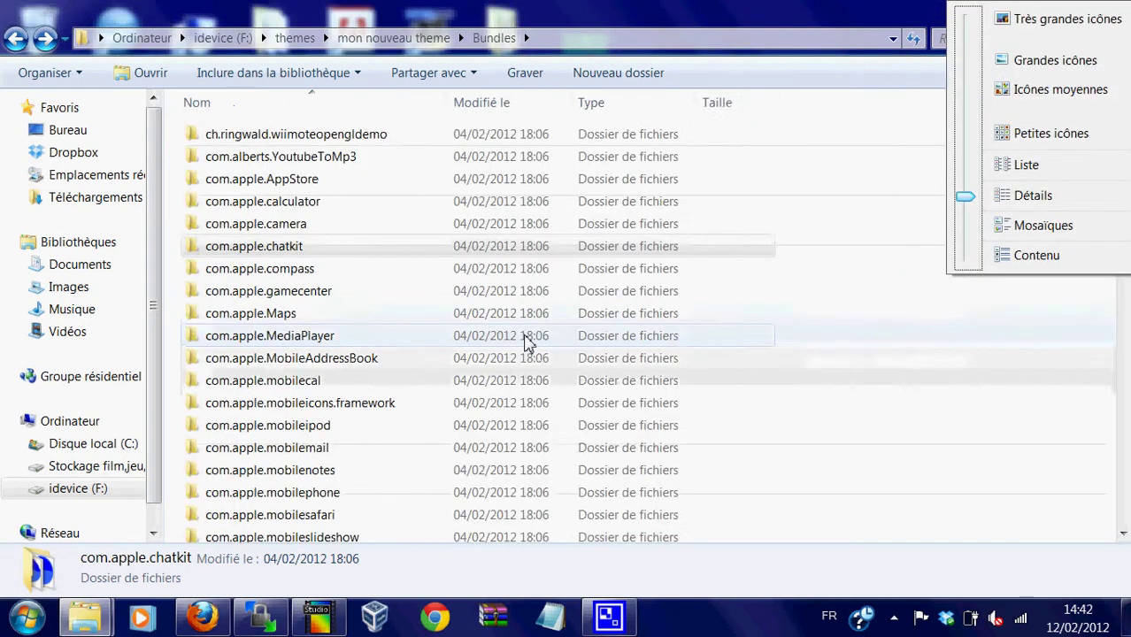
left_click(527, 342)
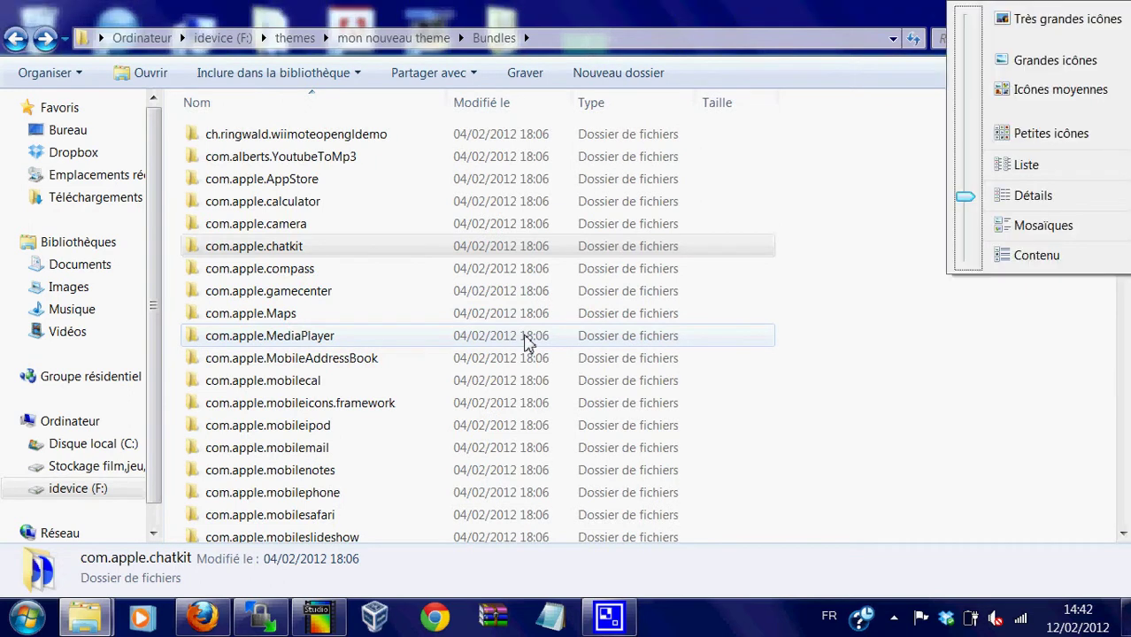
left_click(527, 342)
left_click(443, 248)
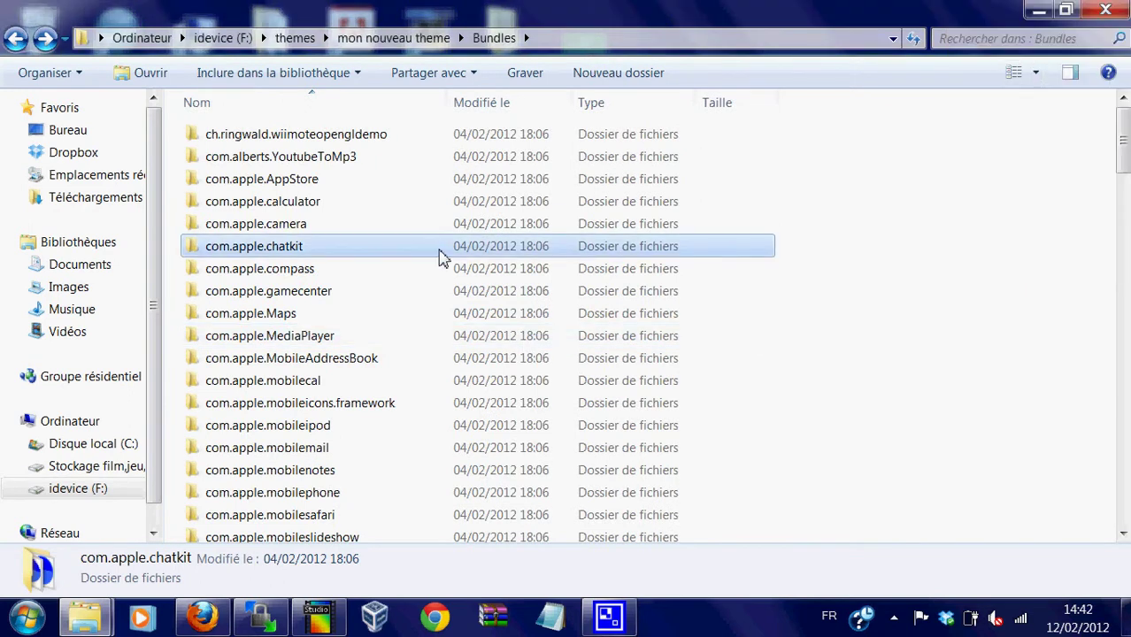
Find the com.apple.springboard folder in Bundles and open it
key("Down")
key("Down")
key("Down")
key("Down")
key("Down")
key("Down")
key("Down")
key("Down")
key("Down")
key("Down")
key("Down")
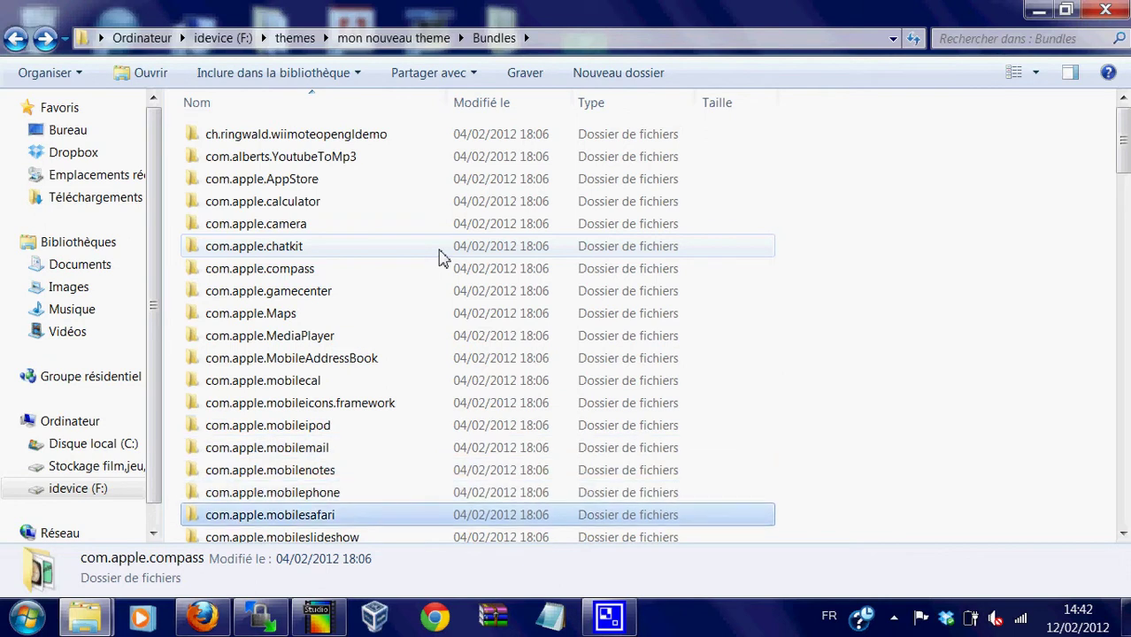
key("Down")
key("Down")
key("Down")
key("Down")
key("Down")
key("Down")
key("Down")
key("Down")
key("Down")
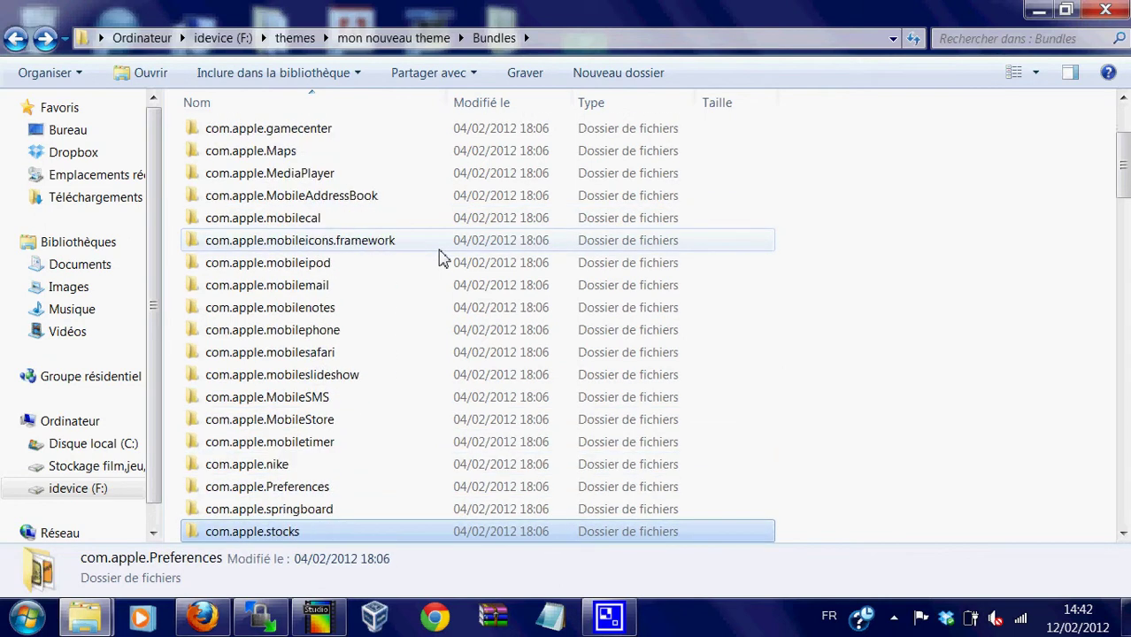
key("Up")
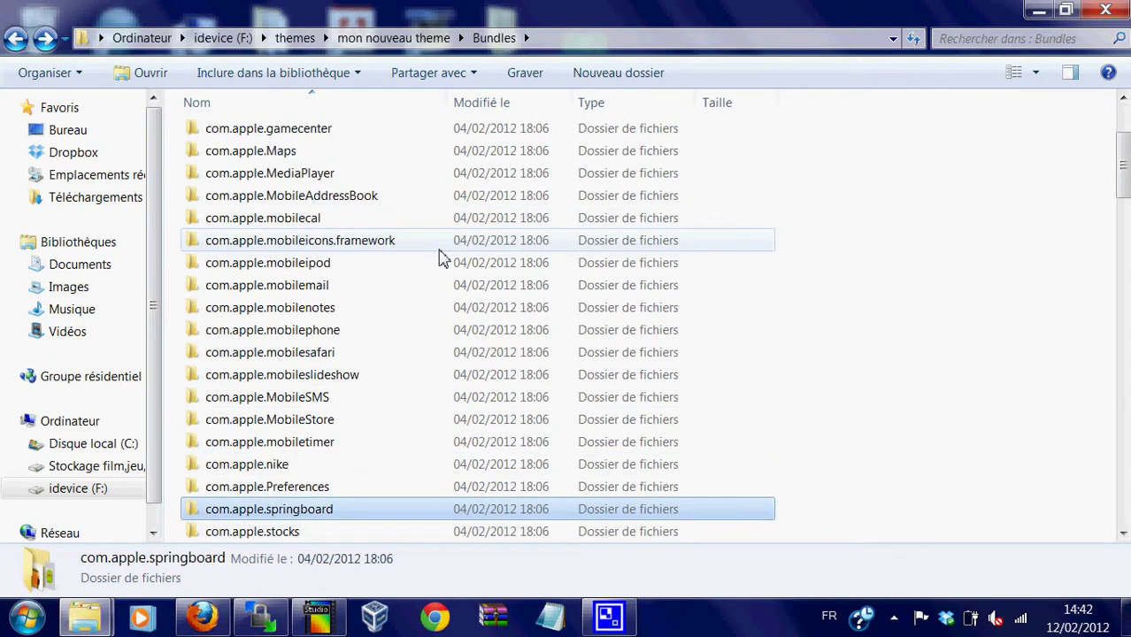
key("Return")
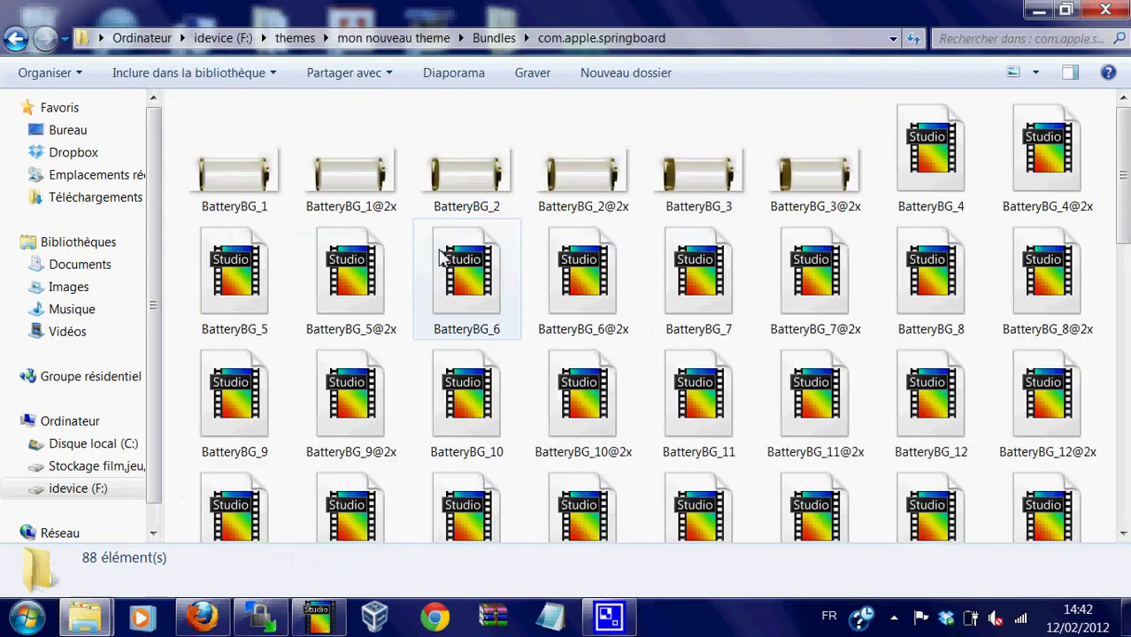
mouse_move(859, 266)
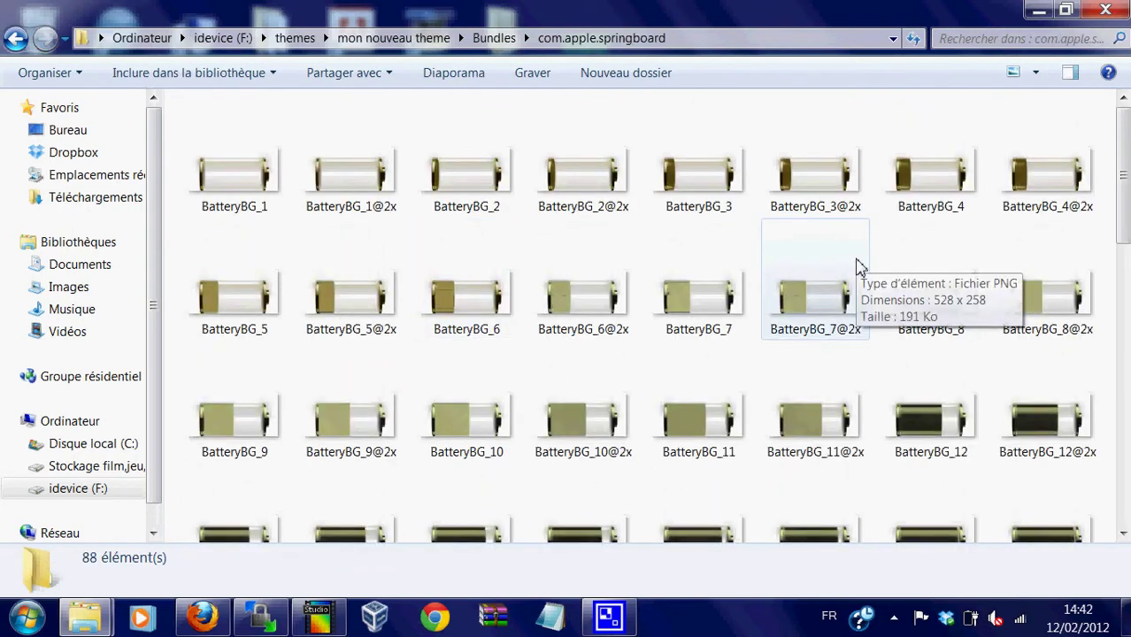
left_click(283, 183)
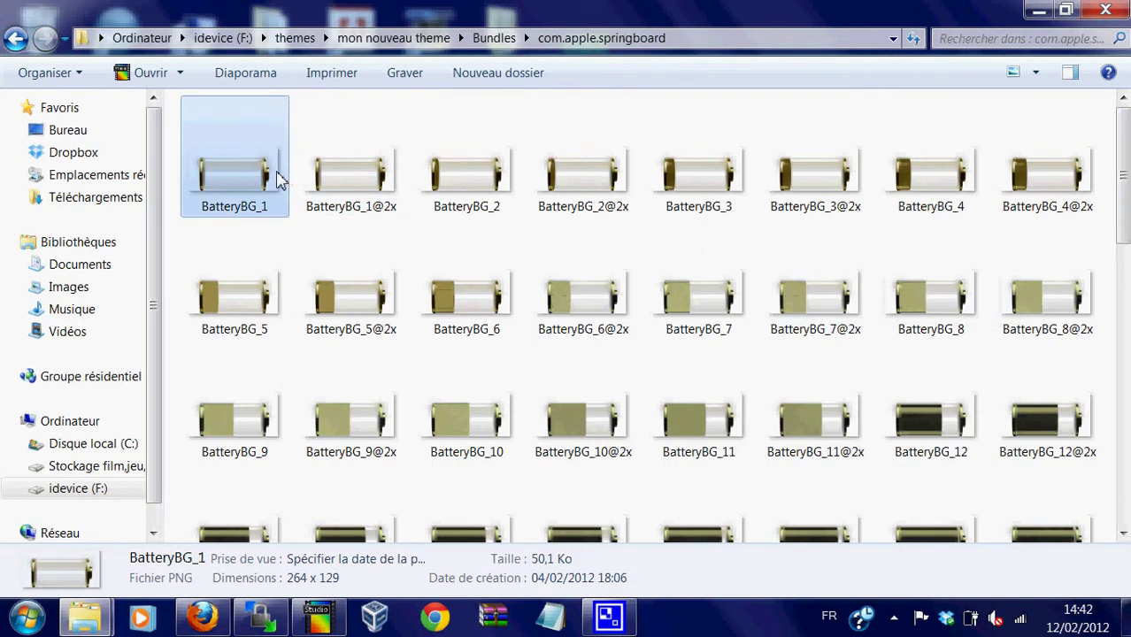
left_click_drag(175, 95, 1101, 425)
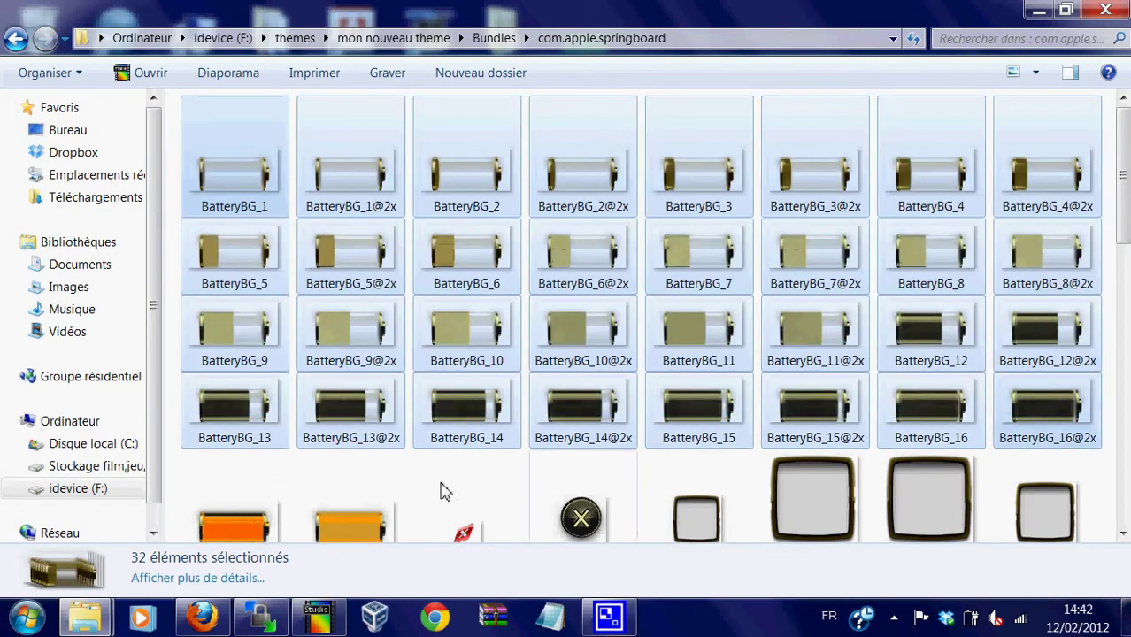
scroll(328, 524, "down", 1)
left_click(260, 512, "ctrl")
key("ctrl+shift+Right")
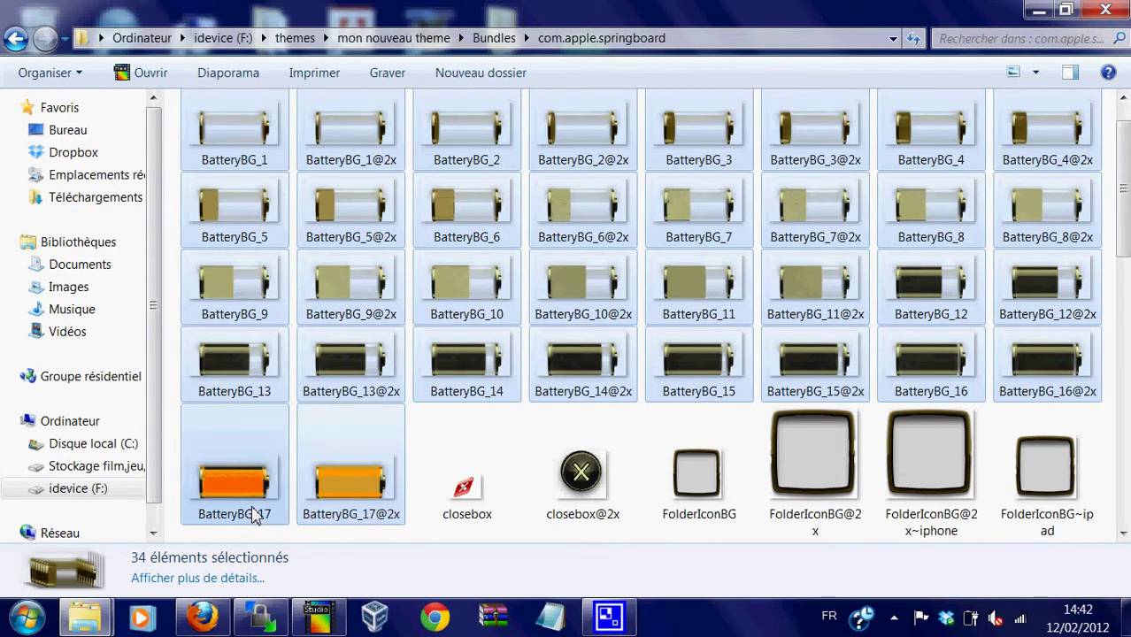
key("Delete")
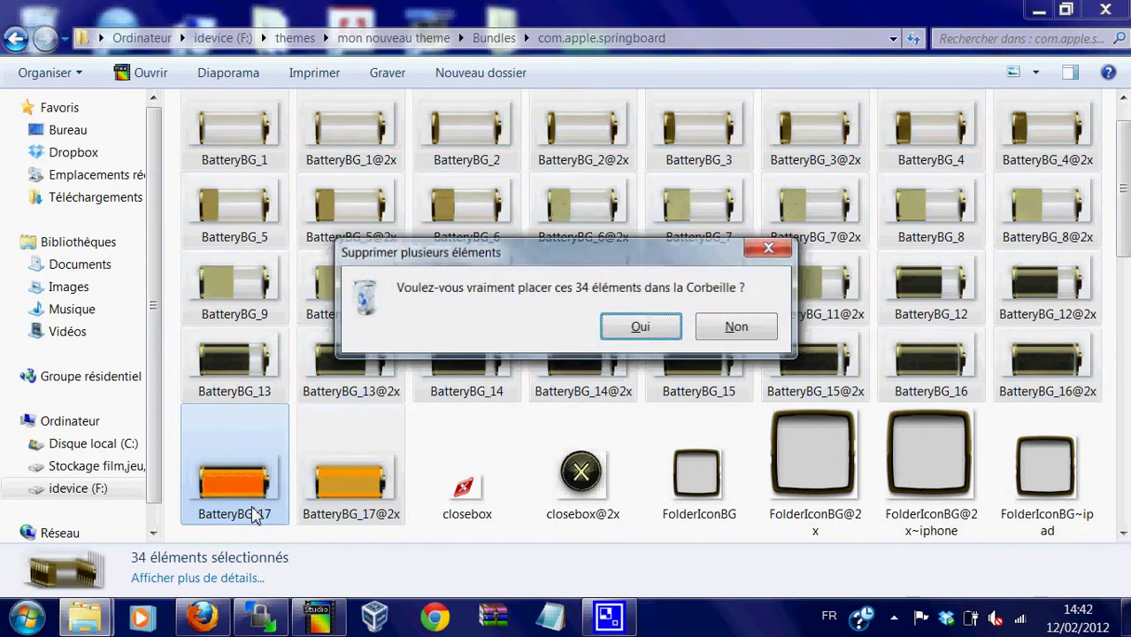
key("Return")
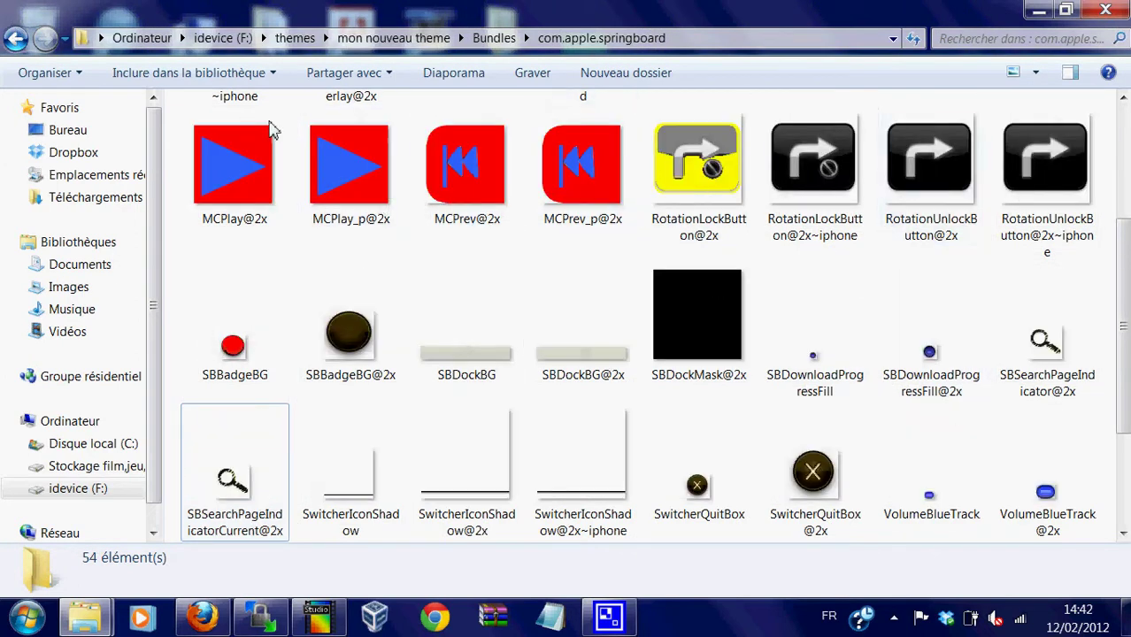
mouse_move(248, 222)
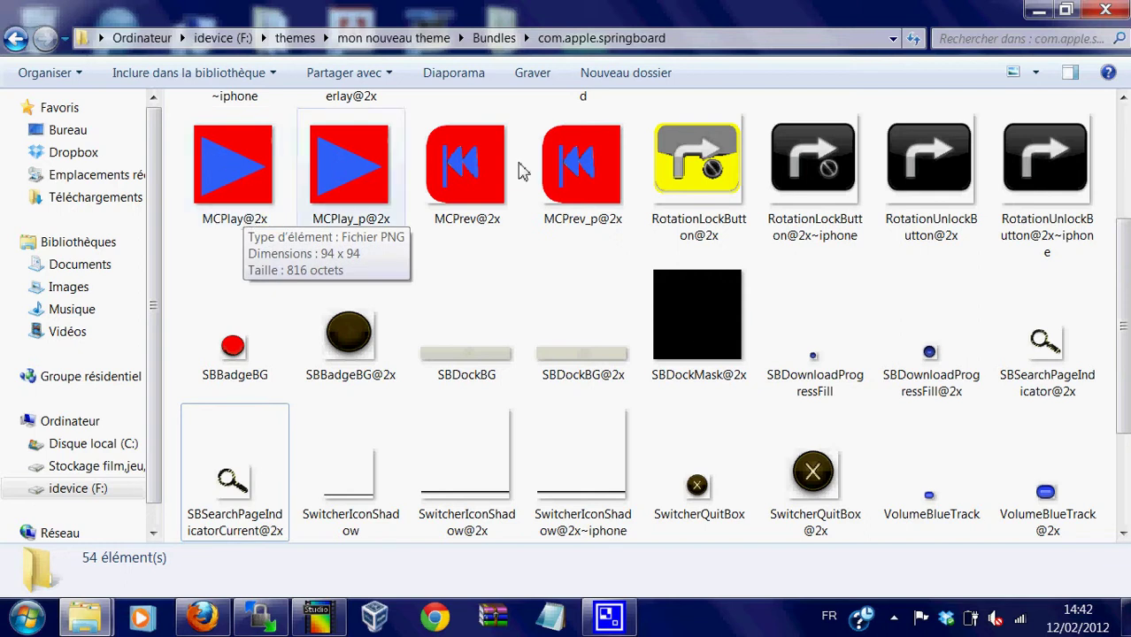
mouse_move(743, 269)
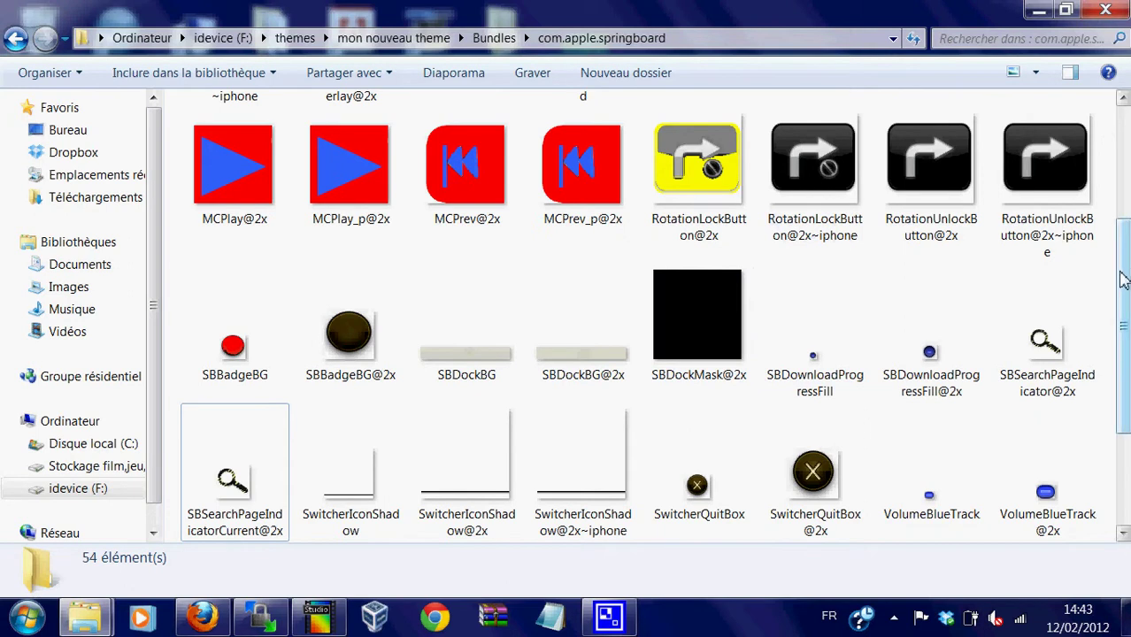
left_click_drag(1122, 279, 1125, 316)
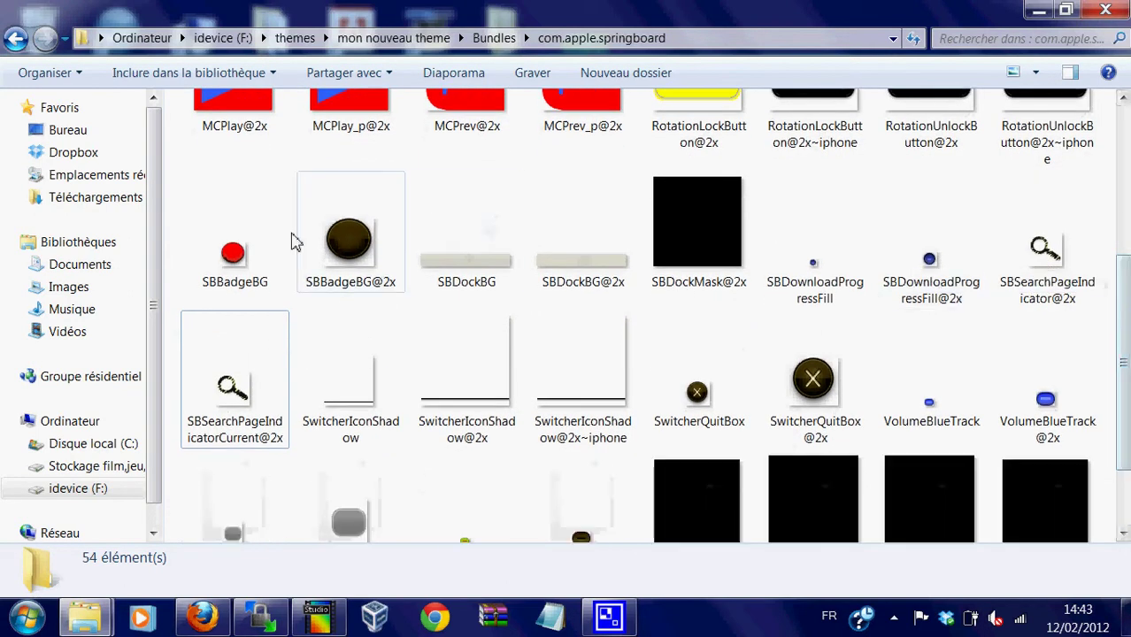
left_click(247, 270)
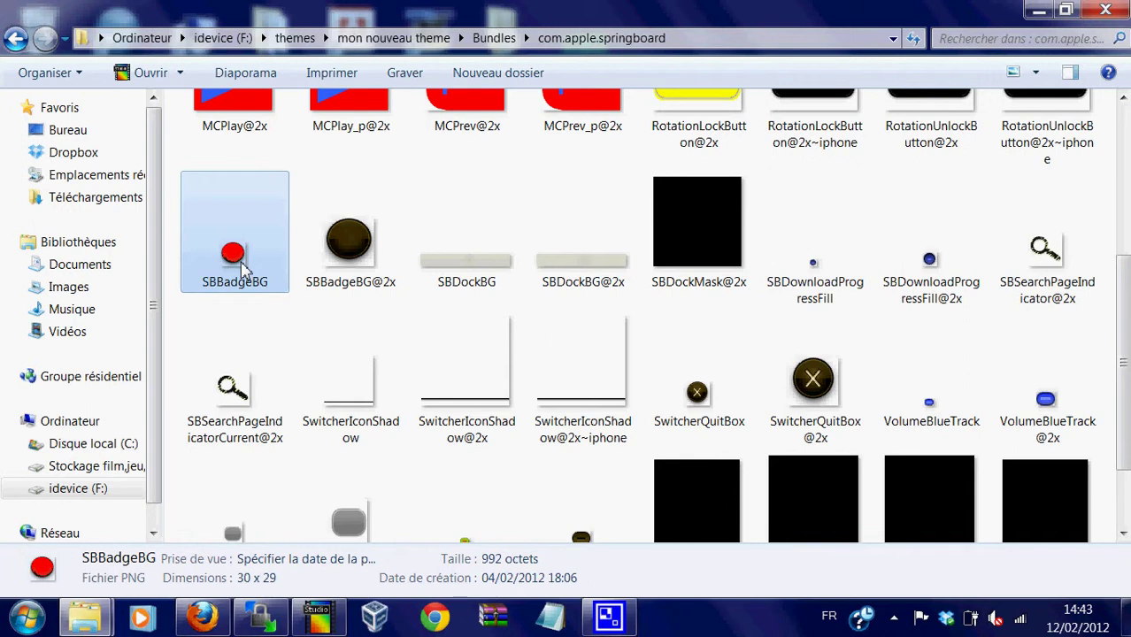
left_click_drag(1126, 306, 1127, 398)
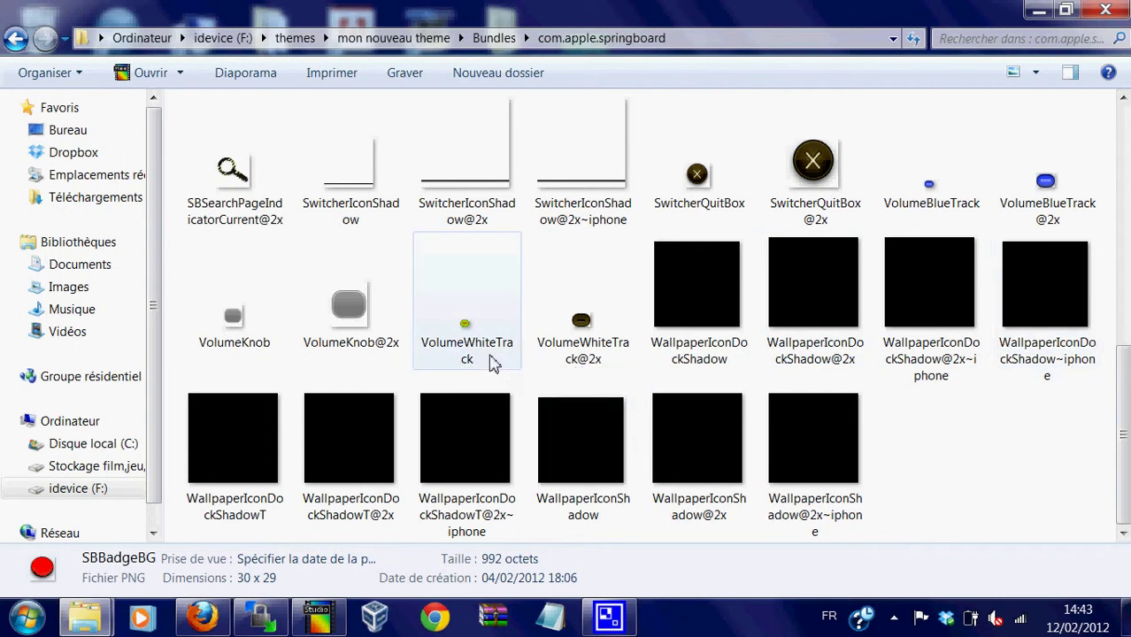
left_click_drag(1029, 451, 916, 500)
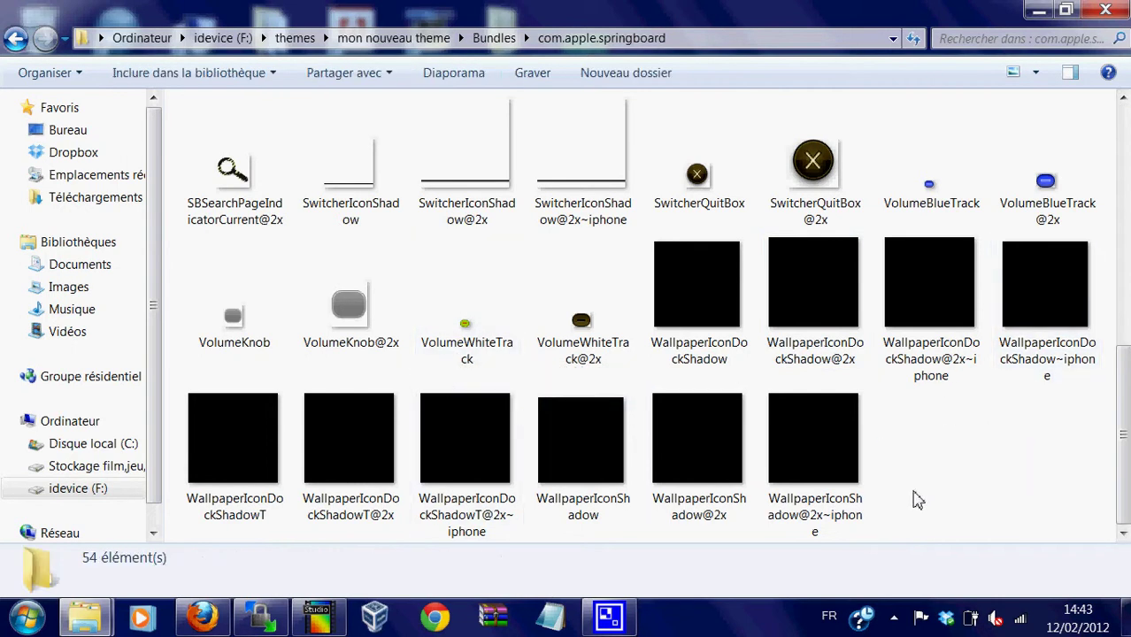
left_click_drag(976, 476, 177, 471)
key("Delete")
key("Return")
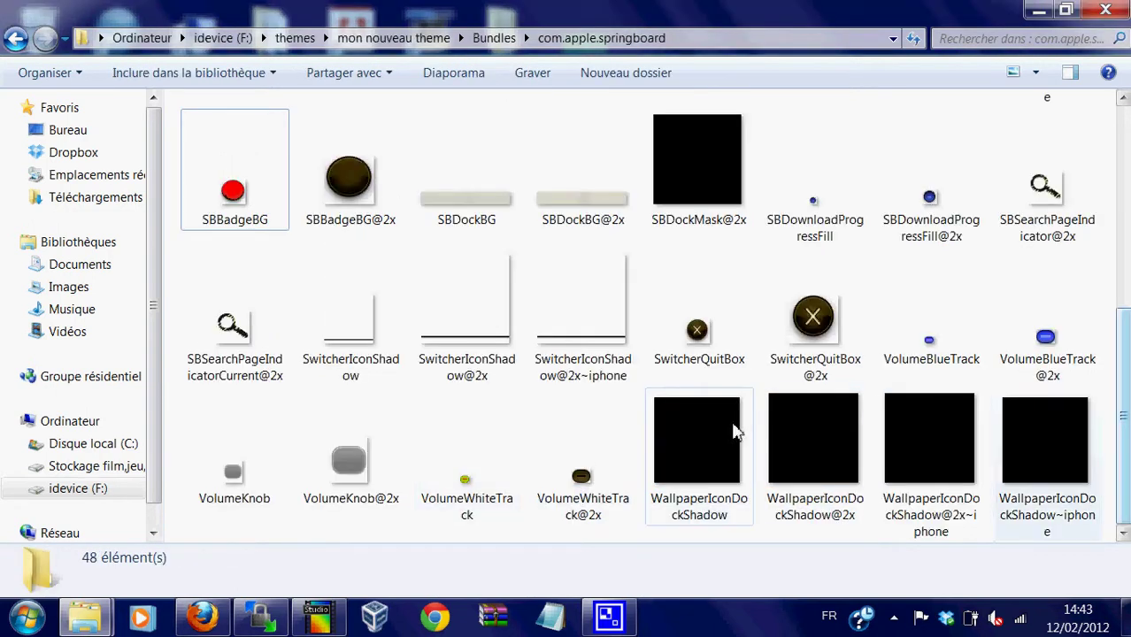
Delete the four WallpaperIconDockShadow images from com.apple.springboard
left_click_drag(644, 404, 1098, 462)
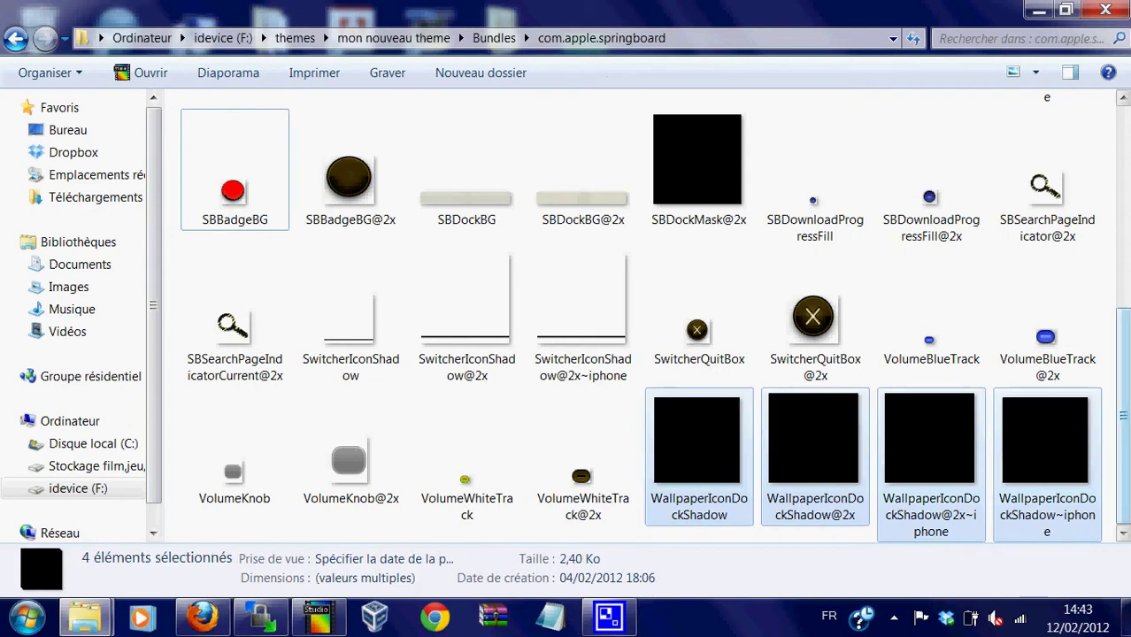
key("Delete")
key("Return")
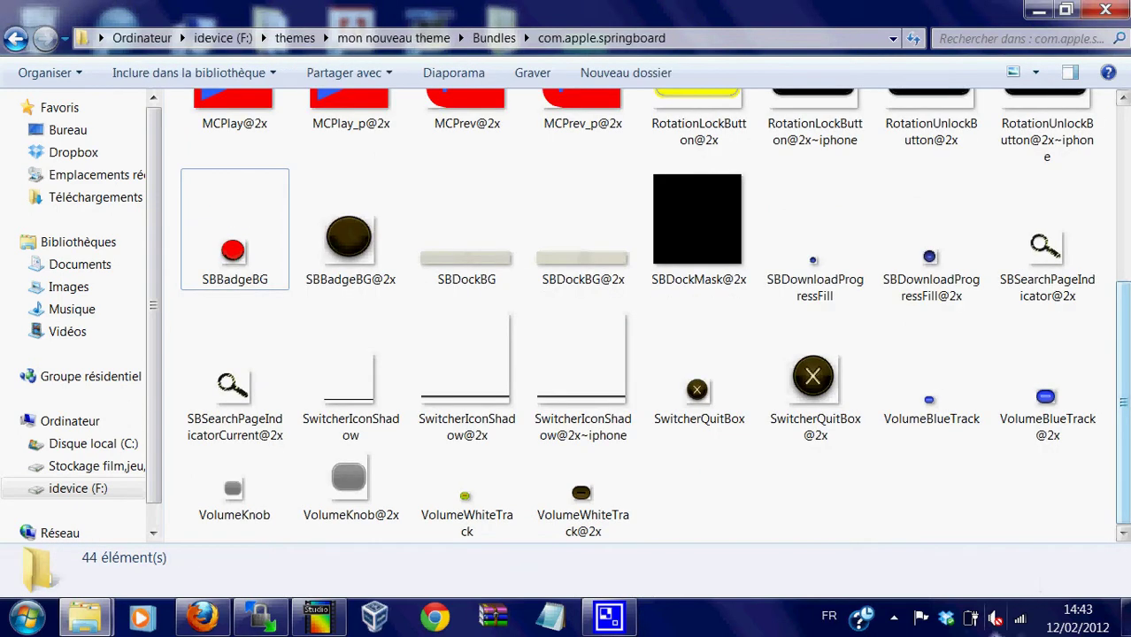
Return to Bundles and open the com.apple.TelephonyUI folder to view its bottom bar images
left_click(17, 39)
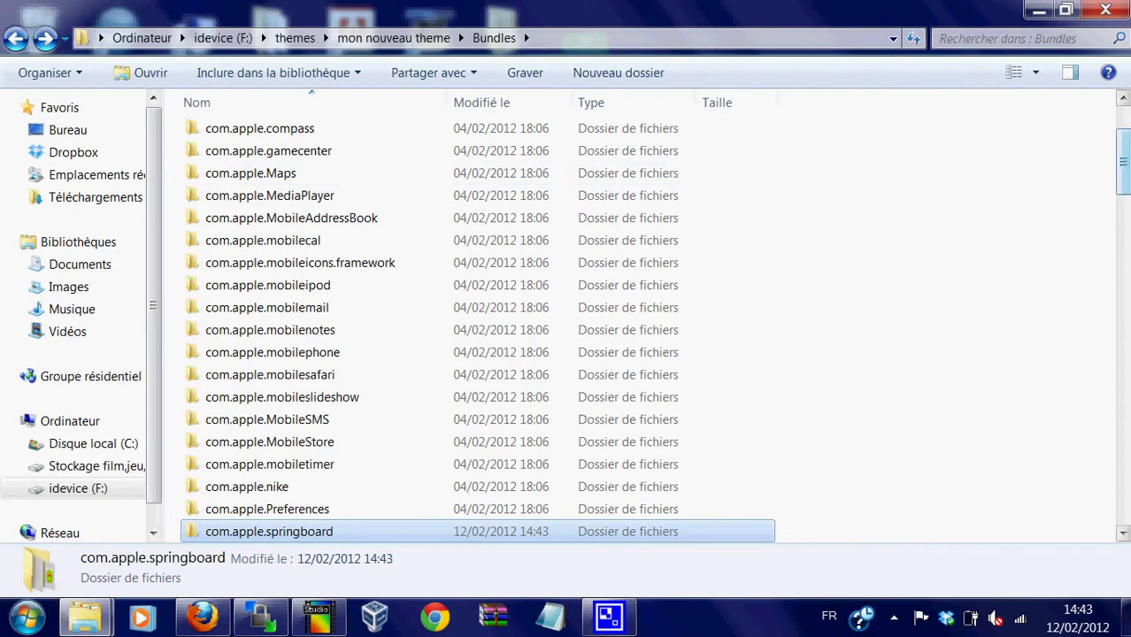
left_click_drag(1120, 164, 1125, 202)
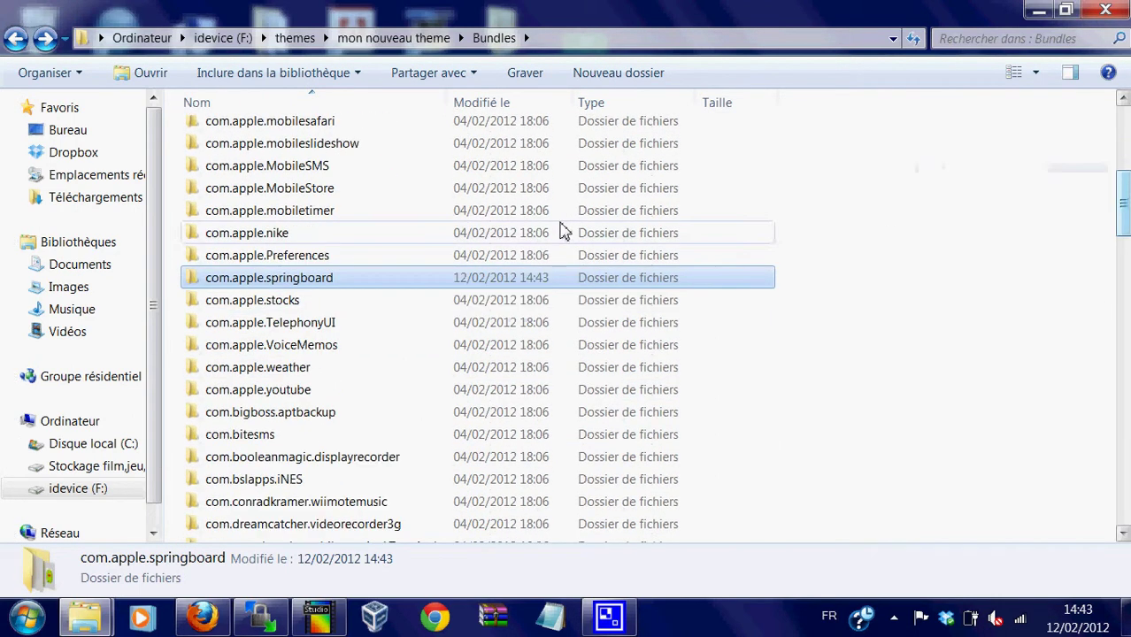
double_click(372, 332)
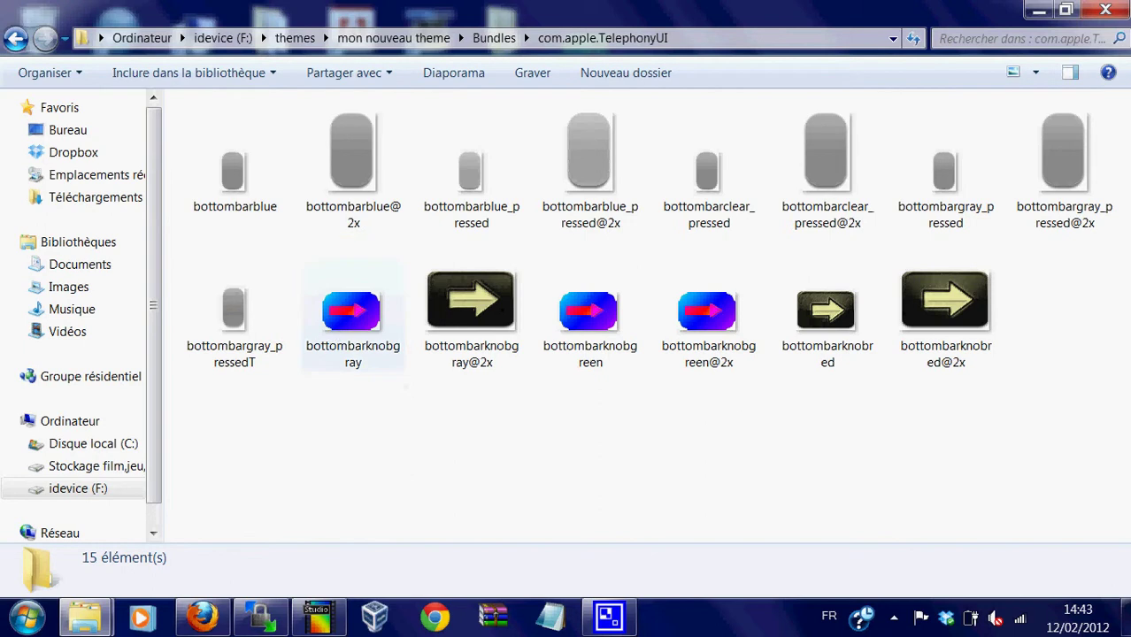
left_click_drag(1081, 405, 166, 88)
left_click(357, 396)
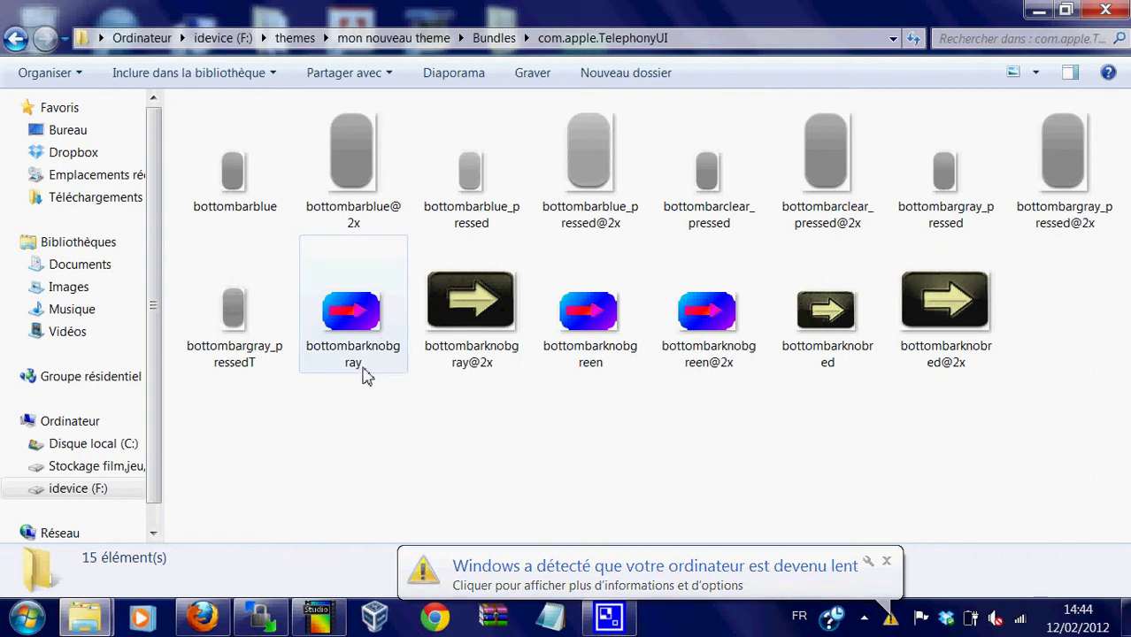
mouse_move(361, 359)
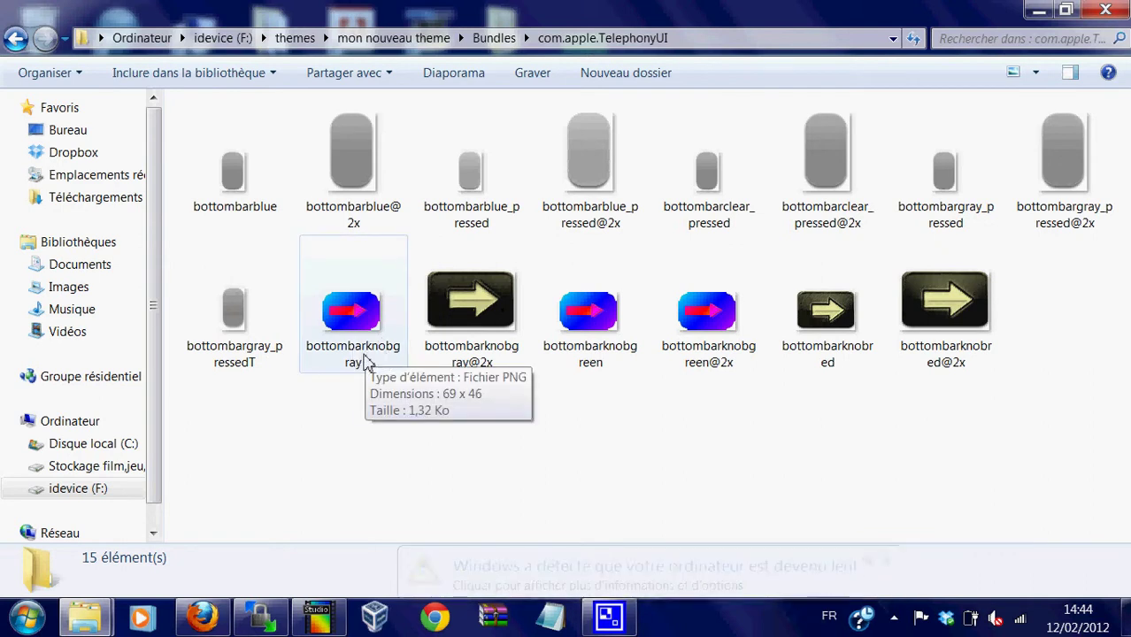
left_click(379, 301)
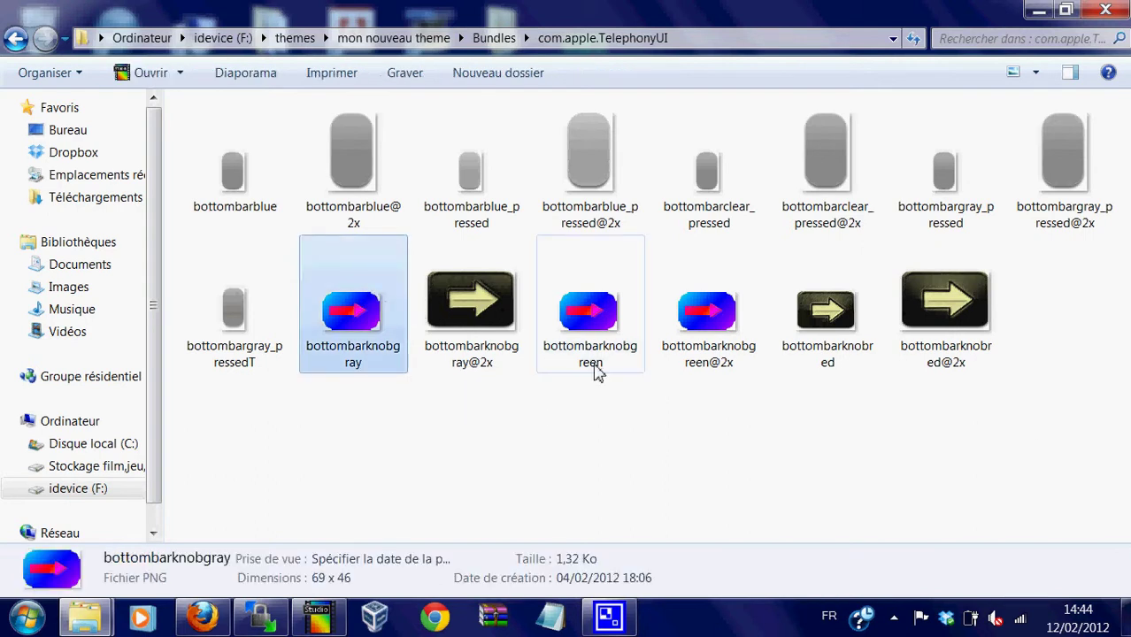
mouse_move(1062, 297)
left_mouse_down()
mouse_move(305, 314)
mouse_move(1060, 310)
left_mouse_up()
left_click_drag(1126, 341, 430, 349)
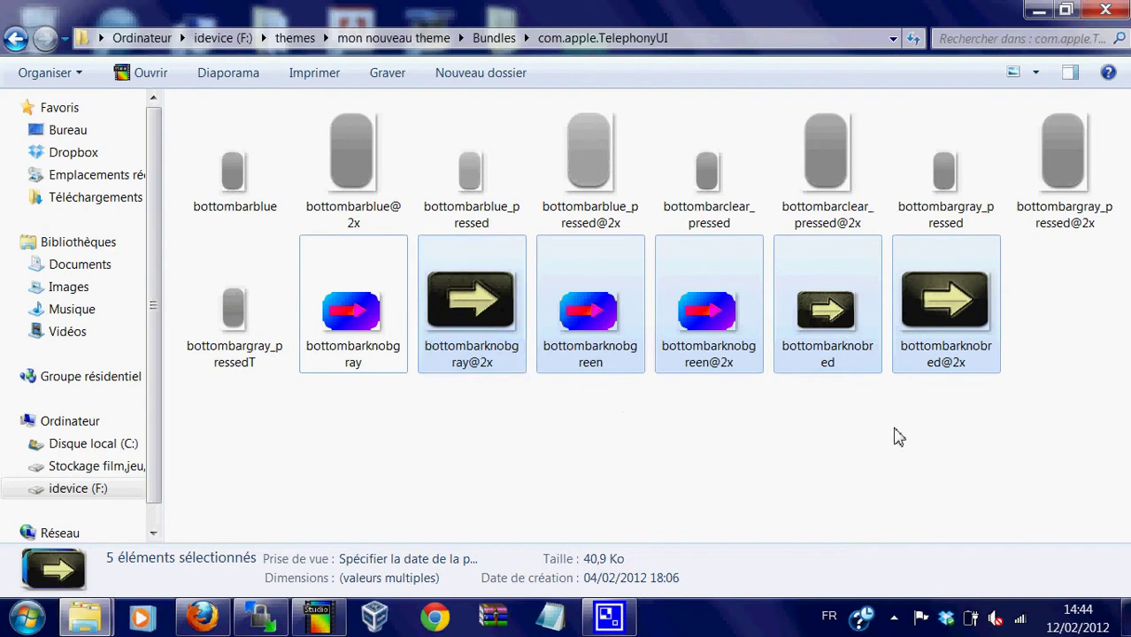
key("Delete")
key("Return")
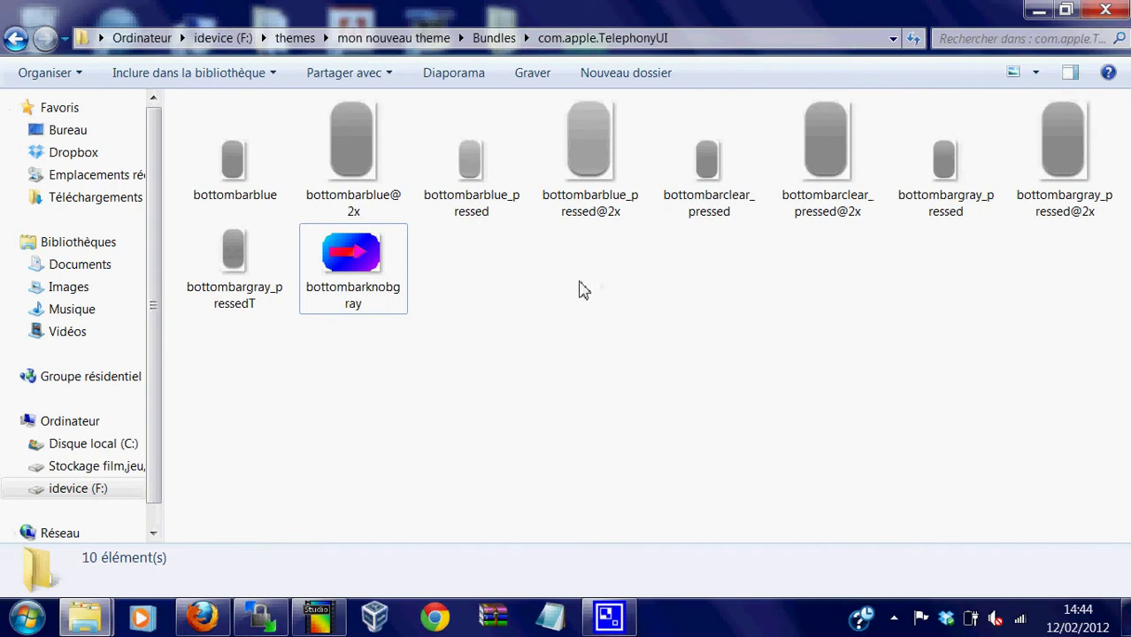
Return to the Bundles folder and look through its list down to the last app folders
left_click(384, 263)
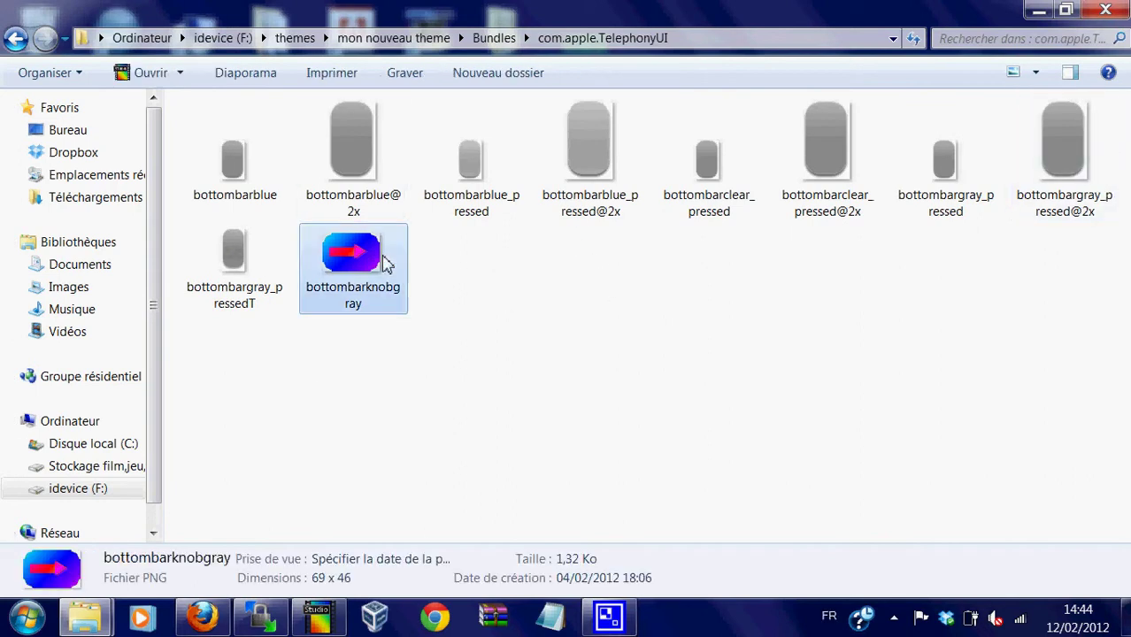
left_click(15, 39)
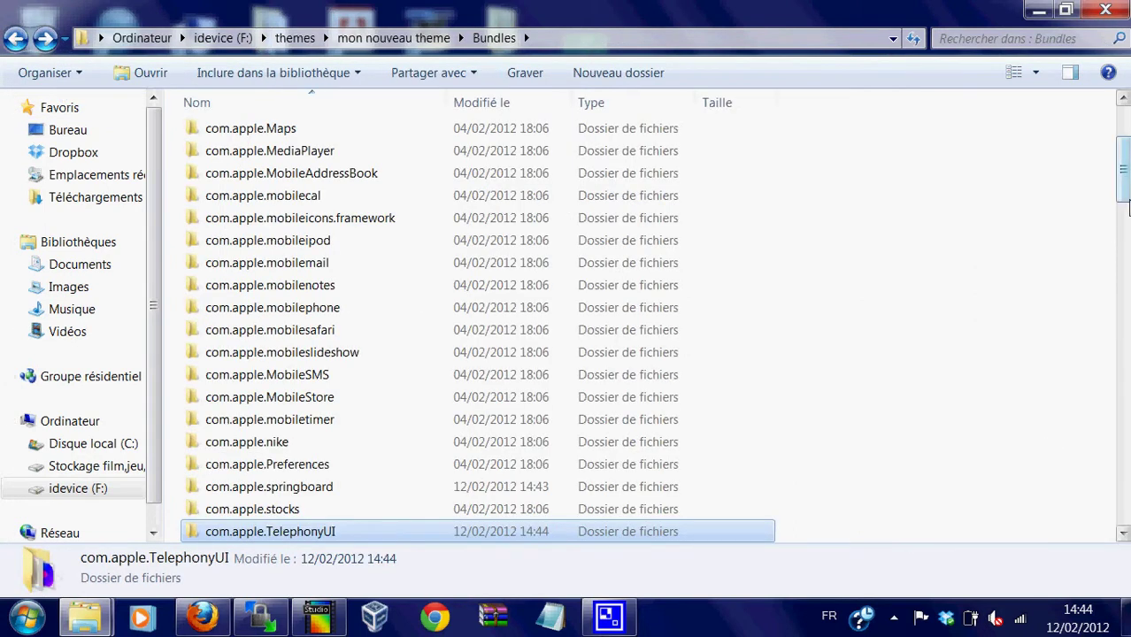
scroll(912, 163, "down", 10)
scroll(911, 177, "down", 20)
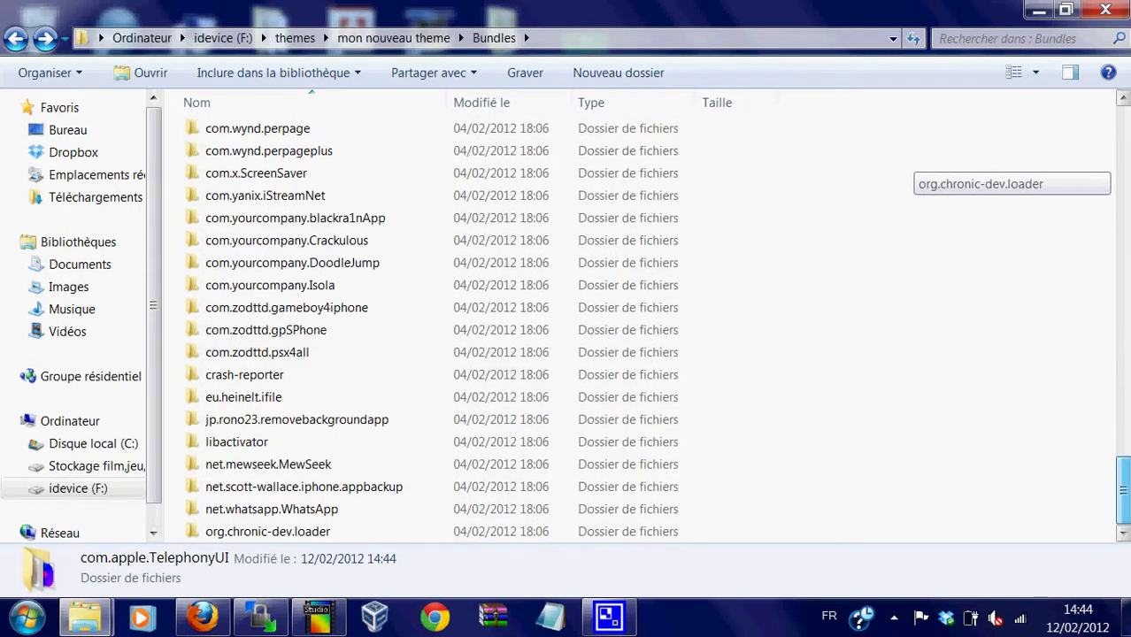
scroll(911, 177, "up", 1)
scroll(912, 177, "down", 1)
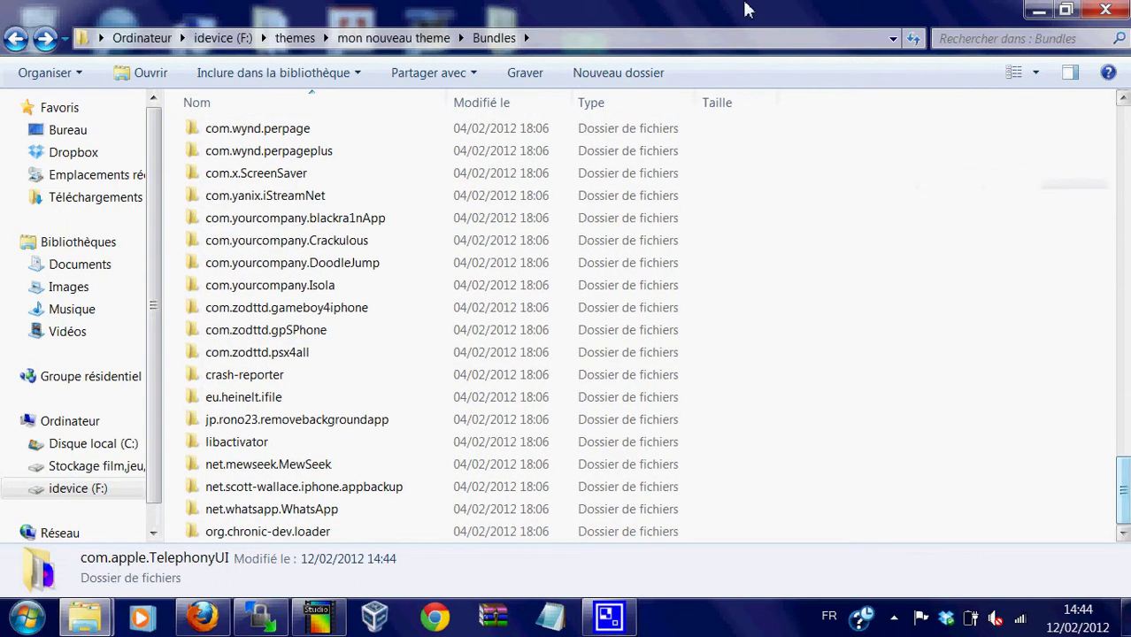
Create a new folder named com.bigboss.SBSettings in Bundles
left_click(626, 73)
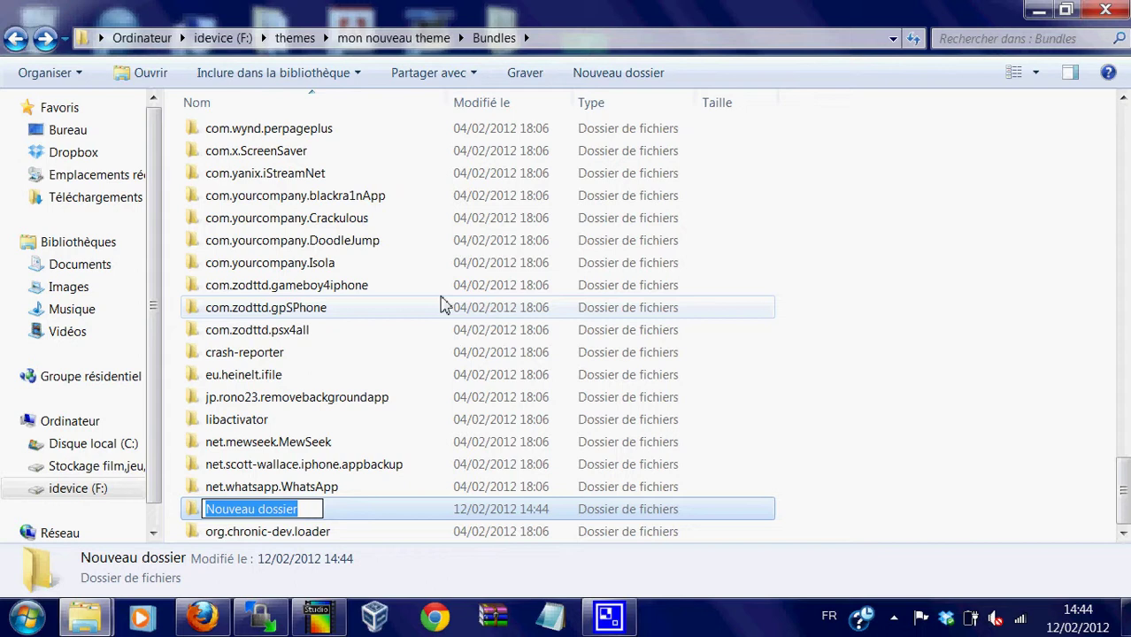
type("com")
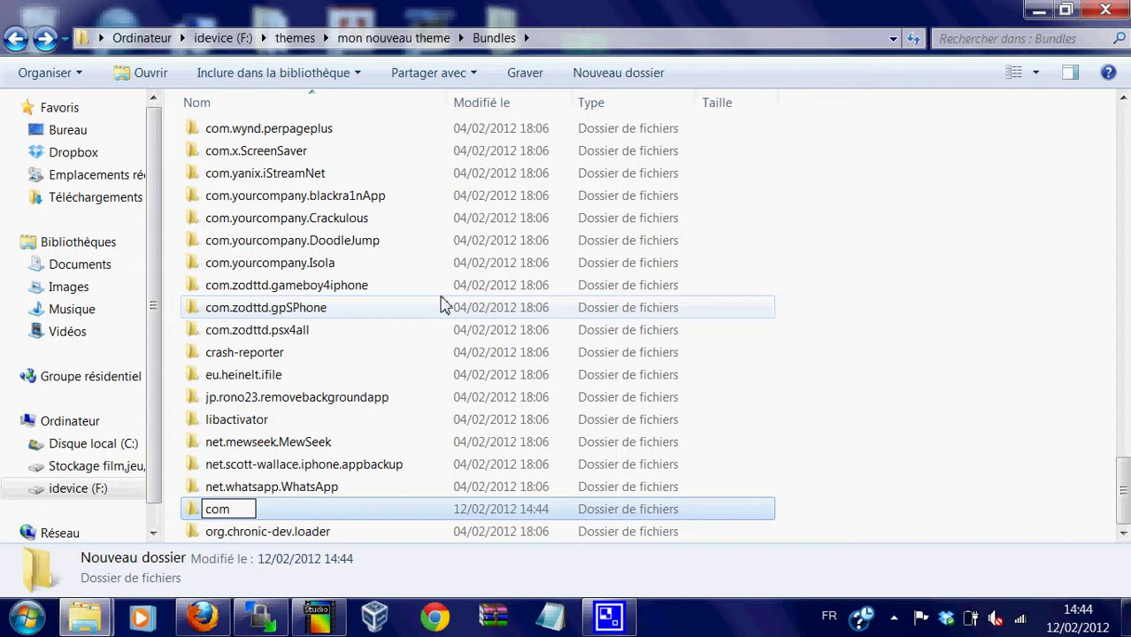
type(".bigboss")
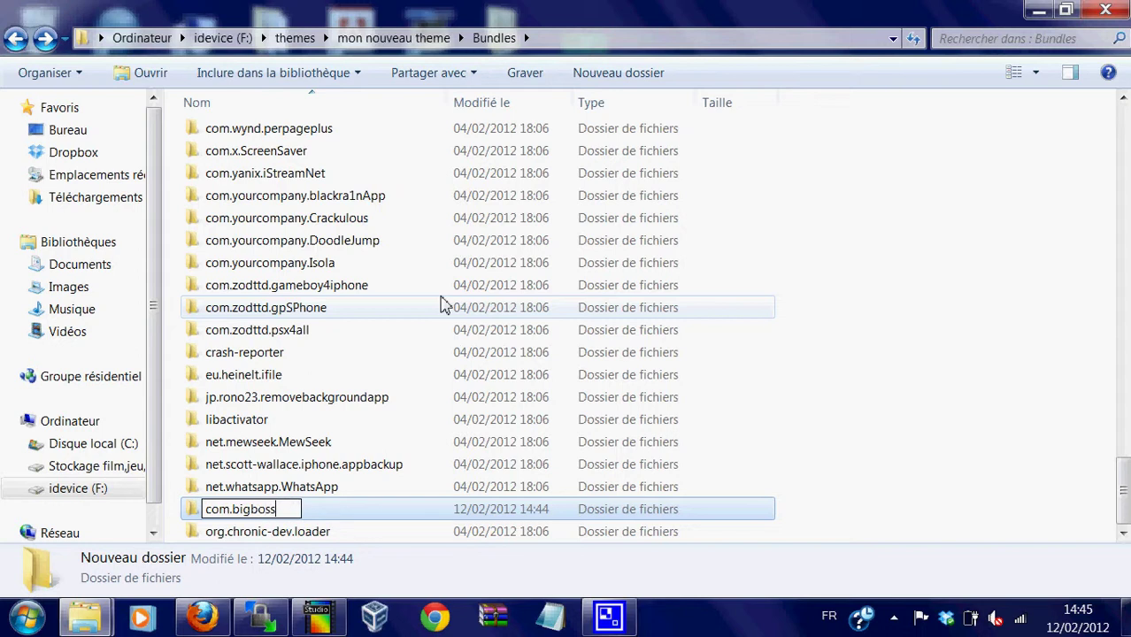
type(".SBSettings")
key("Return")
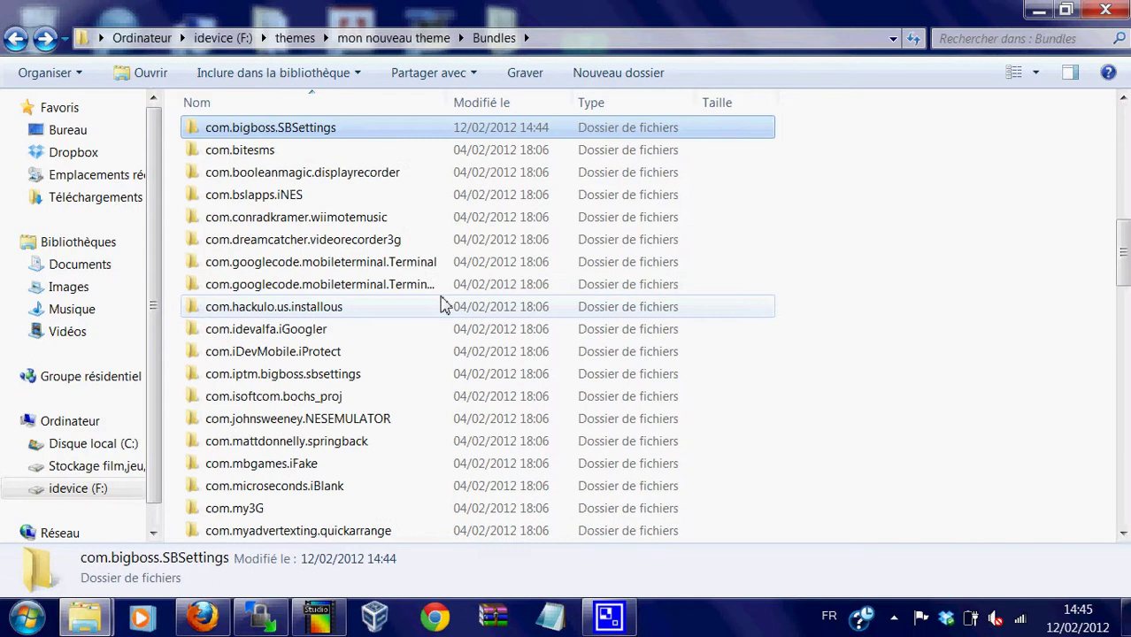
Delete the newly created com.bigboss.SBSettings folder from Bundles
key("Delete")
key("Return")
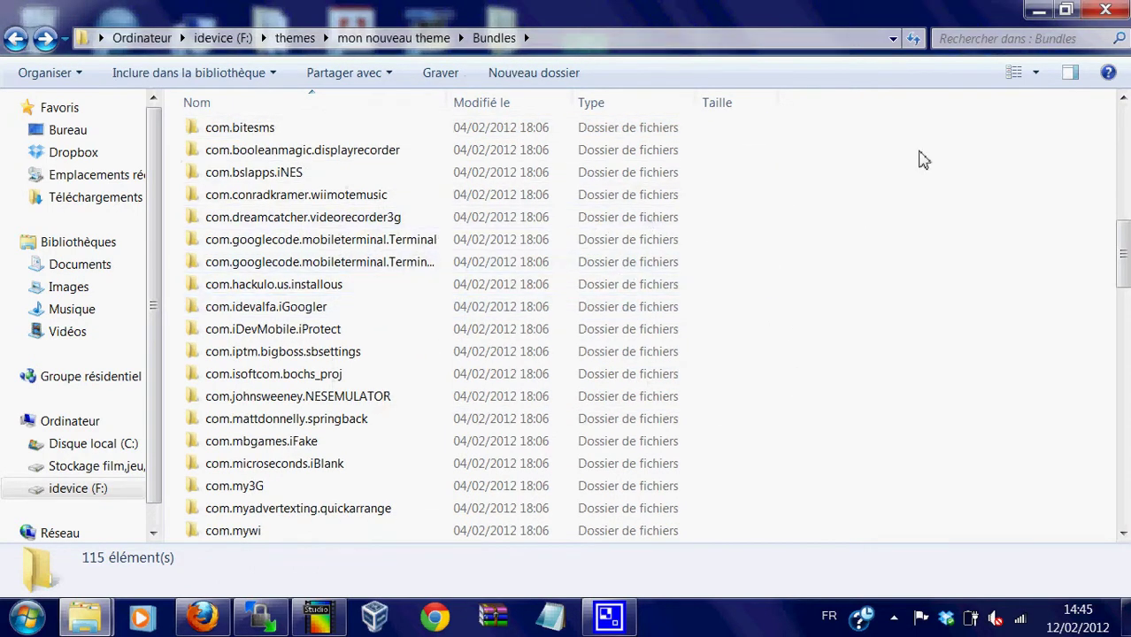
left_click_drag(1122, 253, 1122, 124)
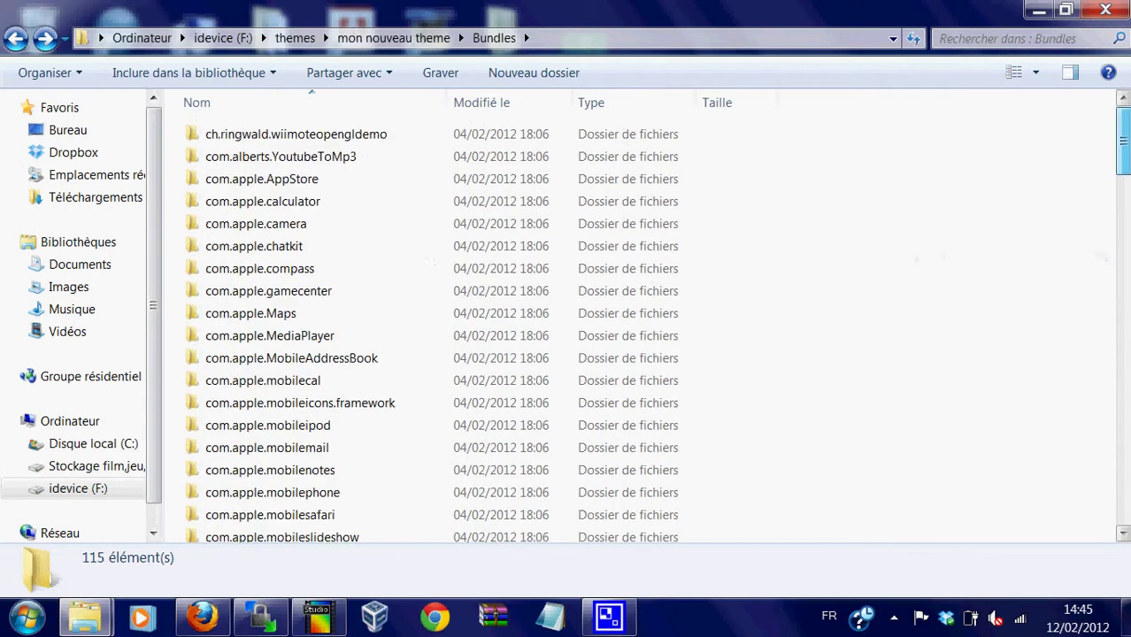
View the images in the UIImages folder of mon nouveau theme and return to the theme folder
left_click(18, 39)
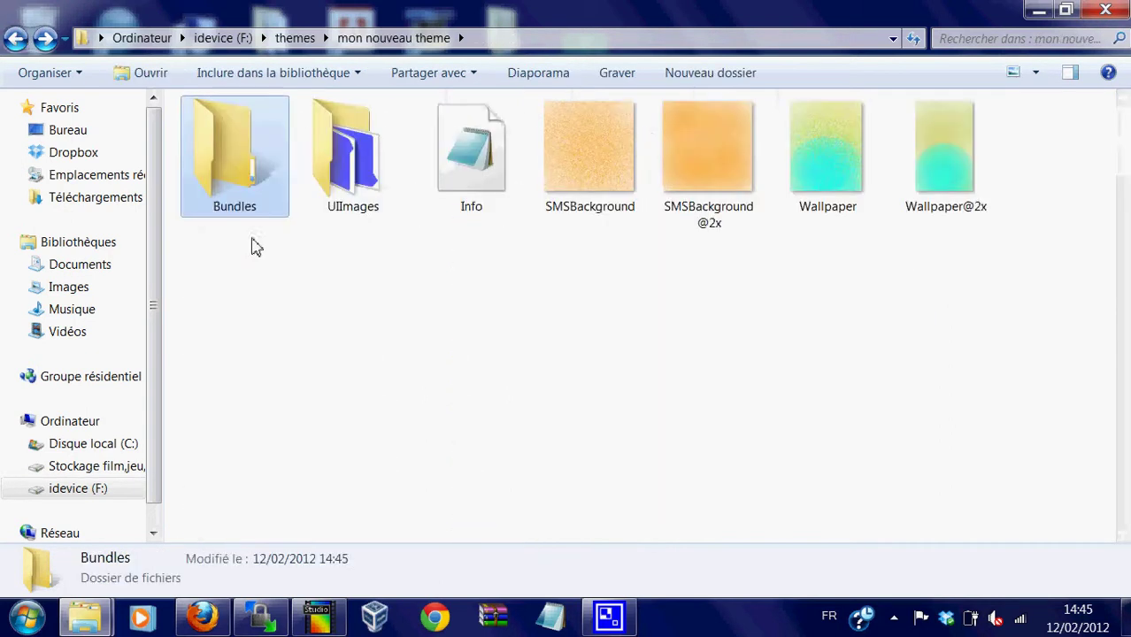
left_click(378, 156)
double_click(378, 156)
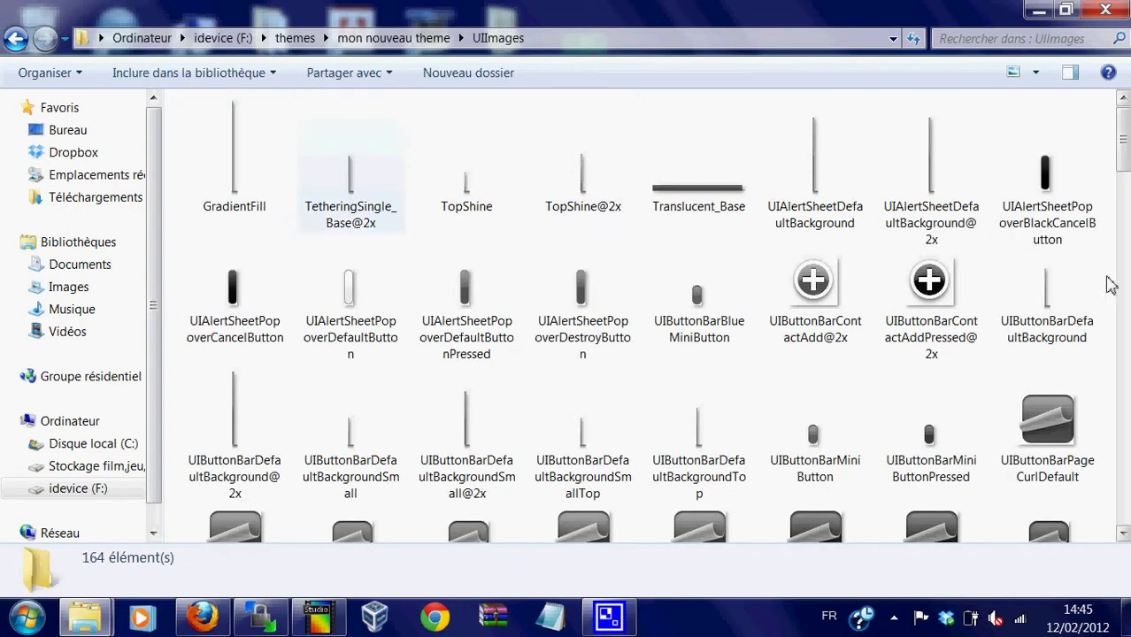
left_click_drag(1125, 155, 1125, 131)
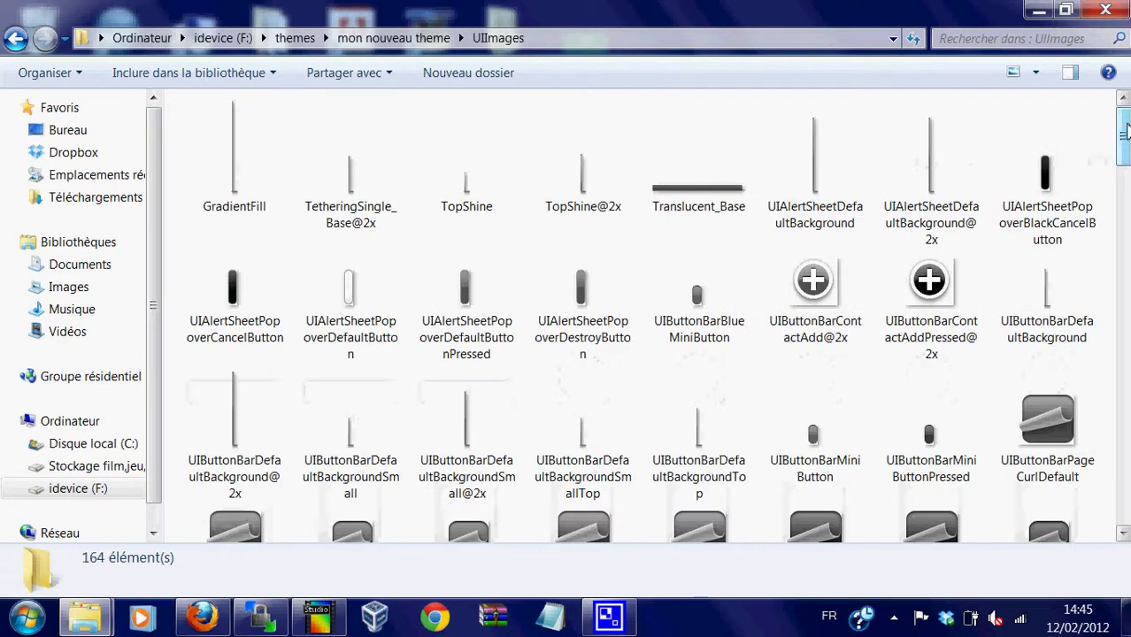
left_click(16, 38)
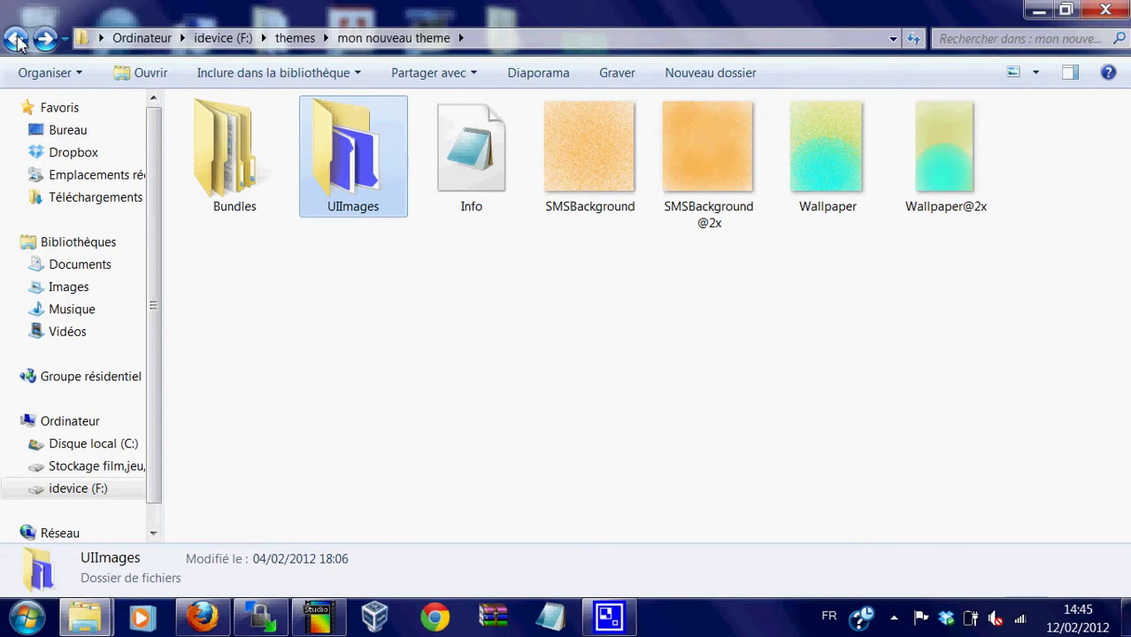
Switch to Firefox and view the GenerationDevice Facebook page and the Google results for GenerationDevice
left_click(206, 624)
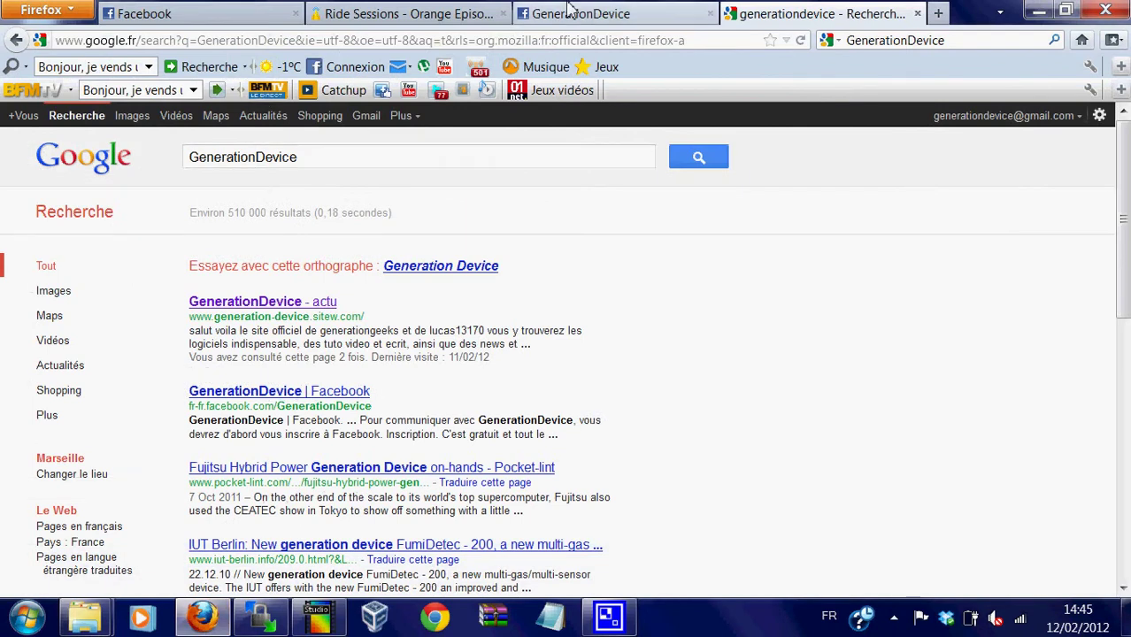
left_click(570, 13)
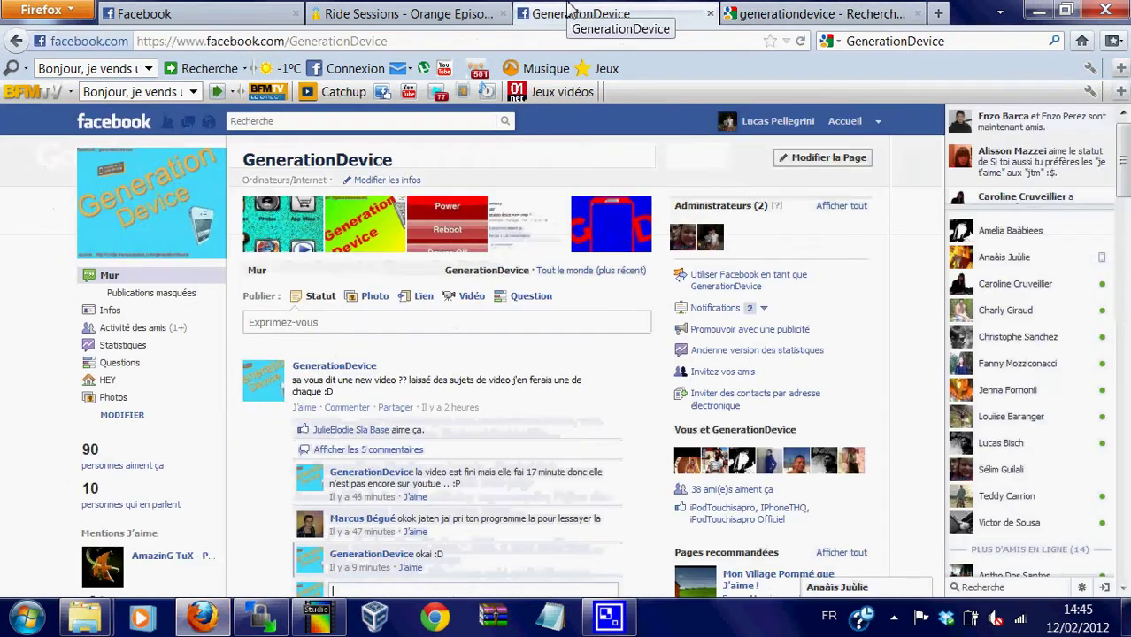
left_click(779, 14)
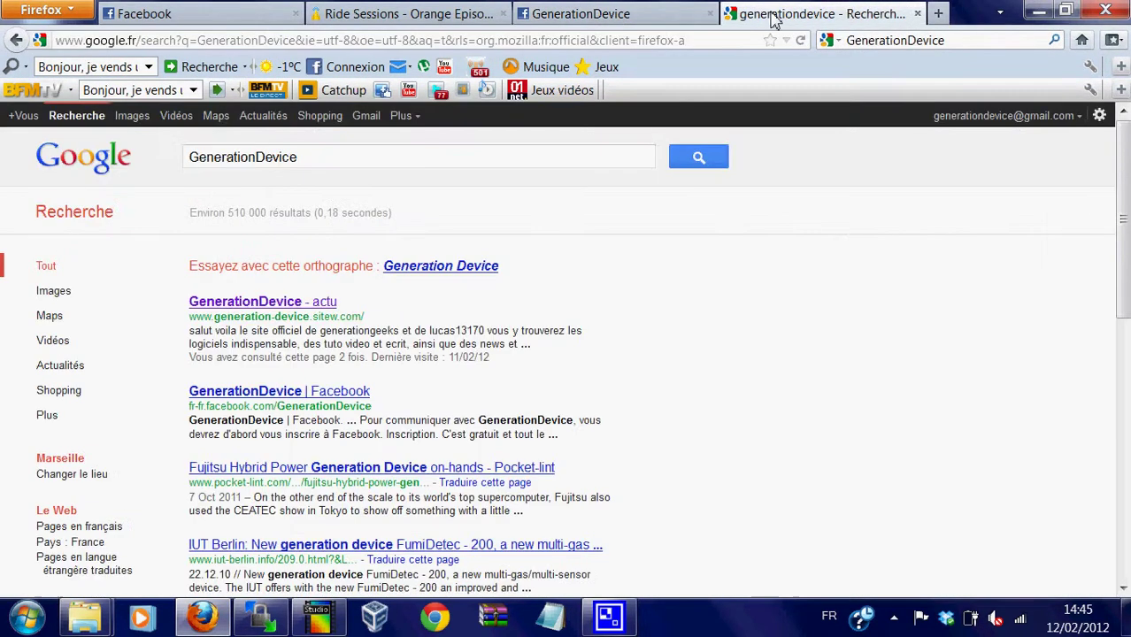